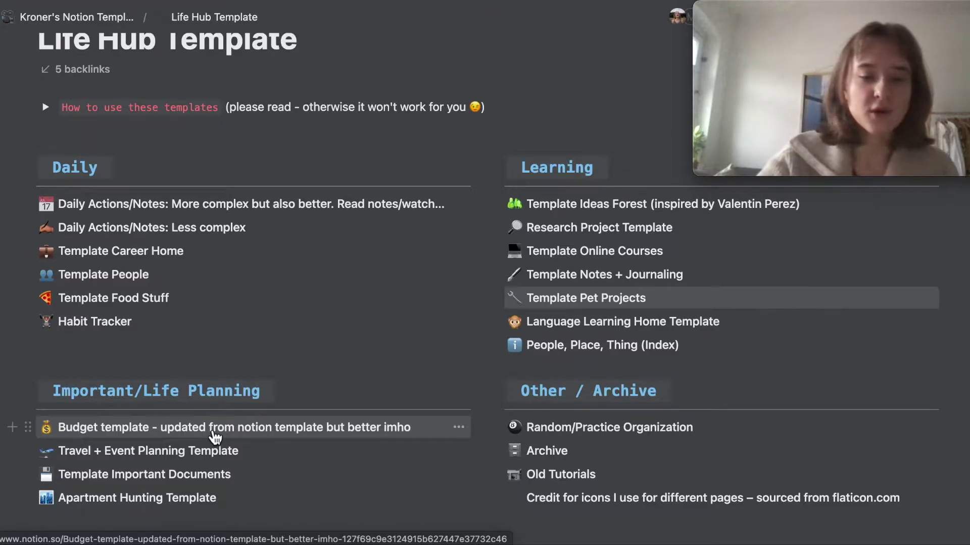
Step: Open the Budget template page and look over its budget, spending analysis and daily expenses sections
{"action": "left_click", "coordinate": [181, 428]}
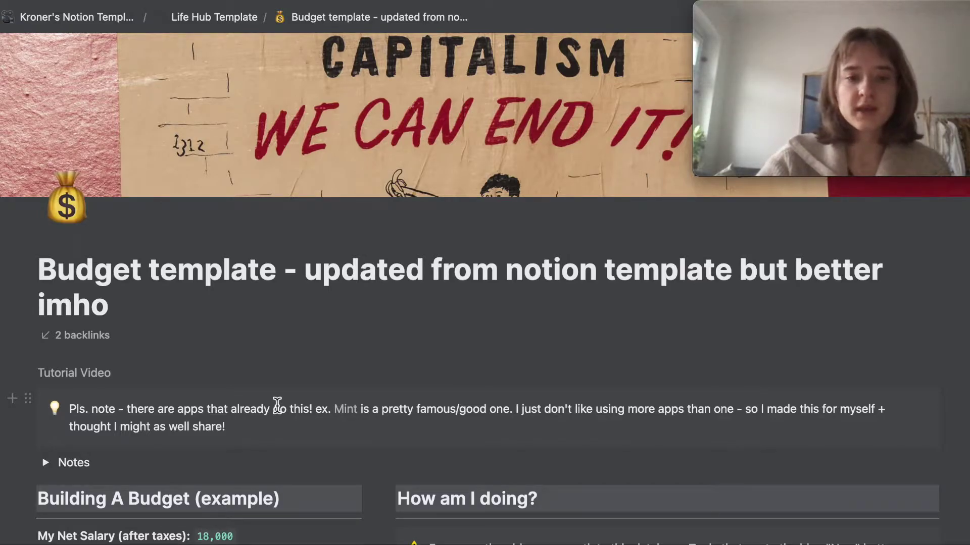
{"action": "scroll", "coordinate": [277, 405], "scroll_direction": "down", "scroll_amount": 10}
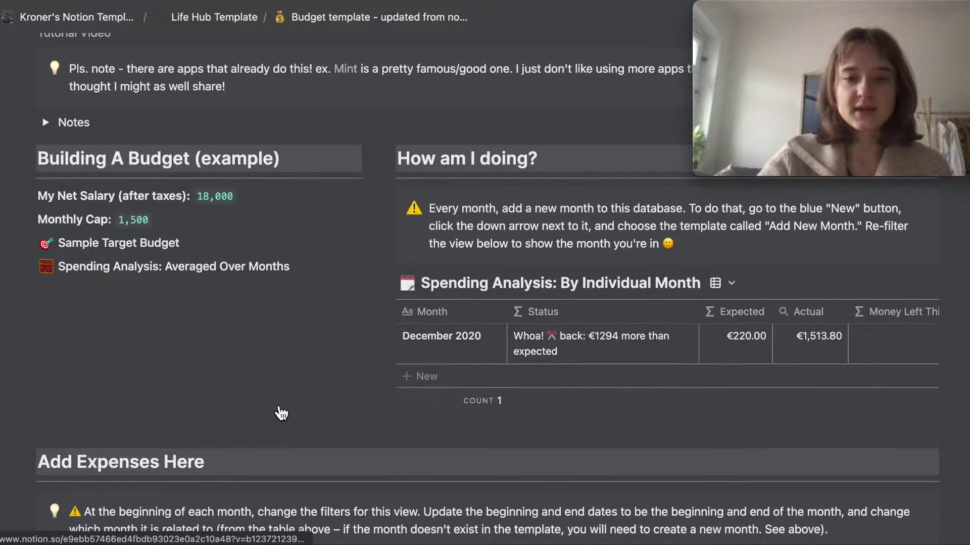
{"action": "scroll", "coordinate": [280, 412], "scroll_direction": "down", "scroll_amount": 3}
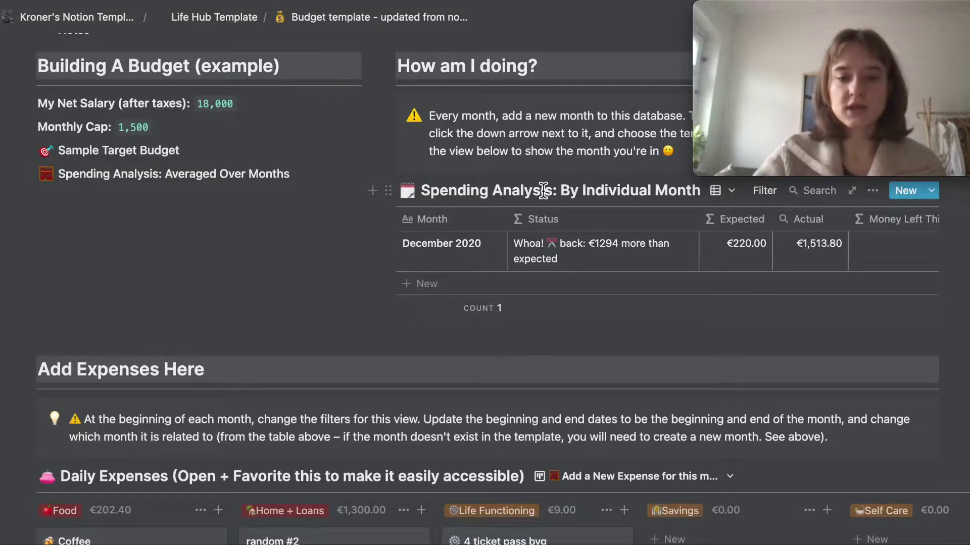
{"action": "scroll", "coordinate": [543, 191], "scroll_direction": "down", "scroll_amount": 3}
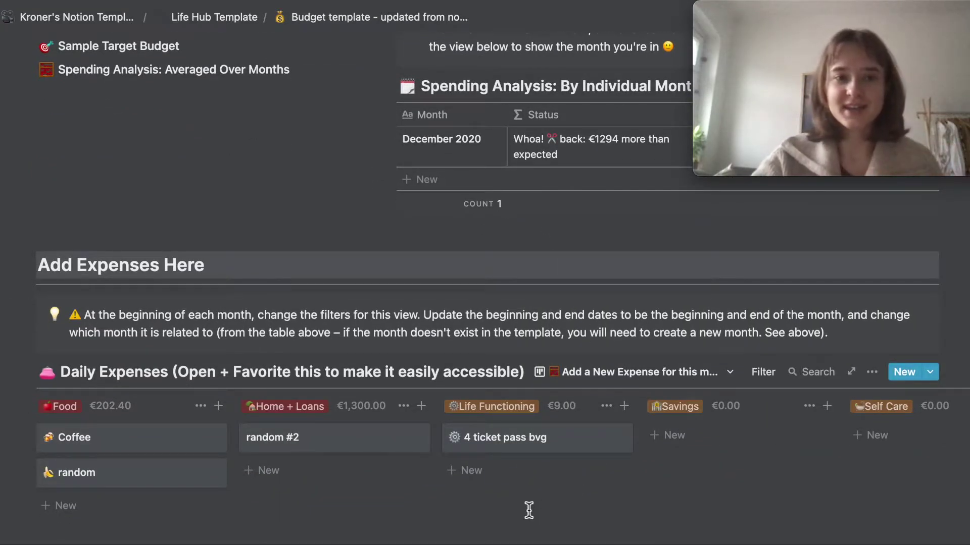
Step: Open the Sample Target Budget and review its expenses down to the under and over estimate sums
{"action": "scroll", "coordinate": [528, 510], "scroll_direction": "up", "scroll_amount": 2}
{"action": "scroll", "coordinate": [528, 510], "scroll_direction": "up", "scroll_amount": 3}
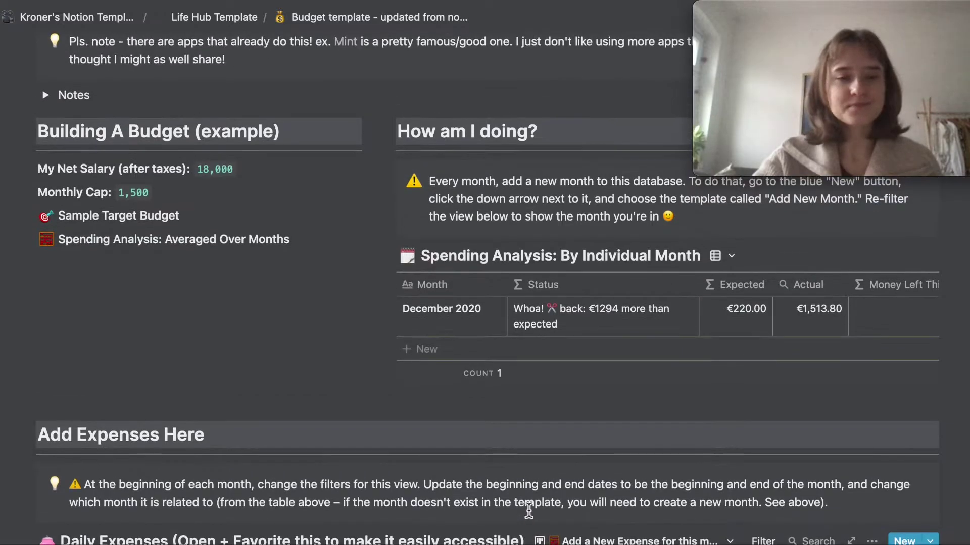
{"action": "left_click", "coordinate": [101, 228]}
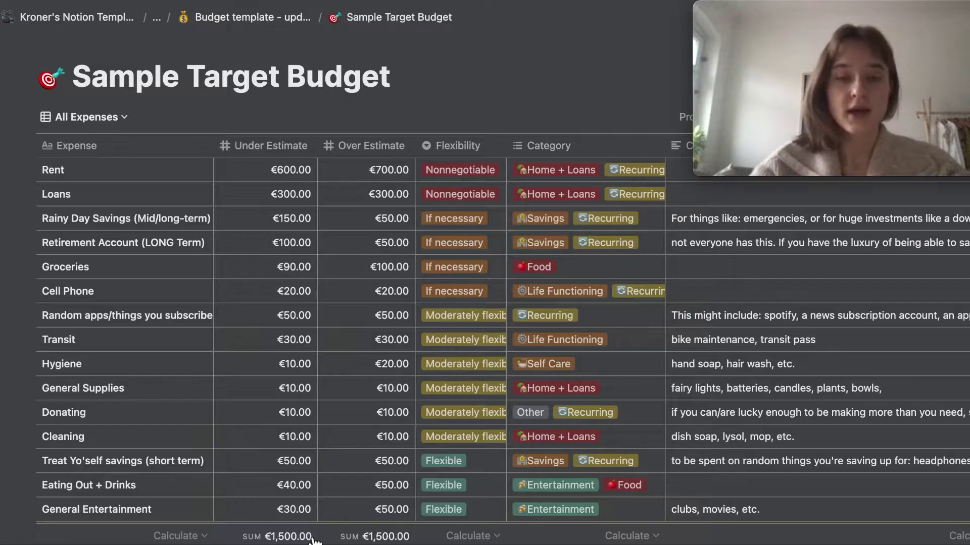
{"action": "scroll", "coordinate": [580, 68], "scroll_direction": "down", "scroll_amount": 2}
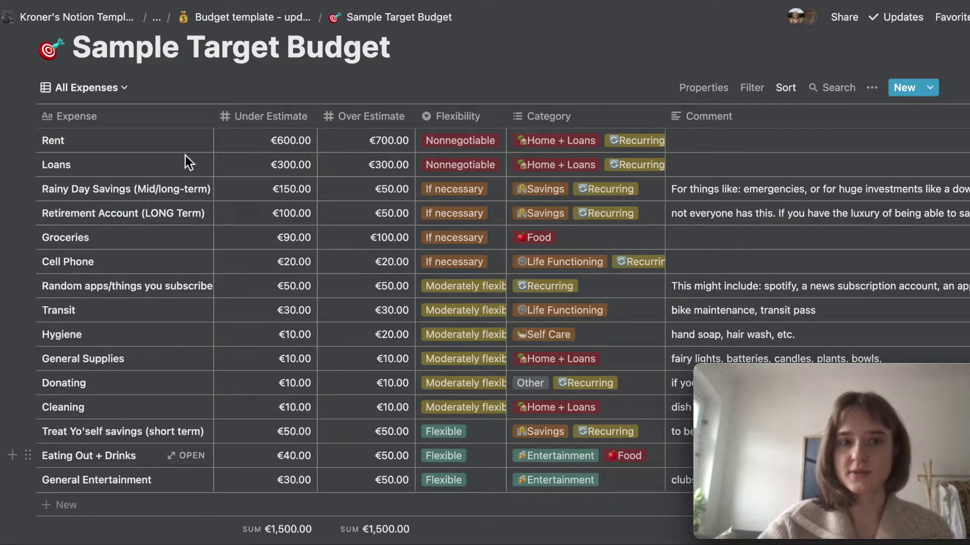
{"action": "left_click", "coordinate": [95, 89]}
{"action": "left_click", "coordinate": [157, 89]}
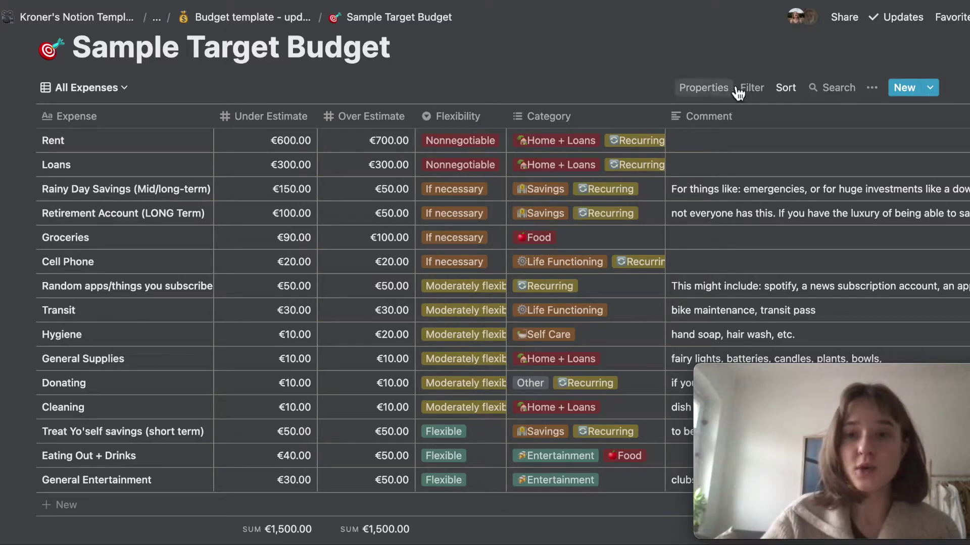
Step: Filter the All Expenses view to show only expenses whose Category contains Recurring
{"action": "left_click", "coordinate": [752, 88]}
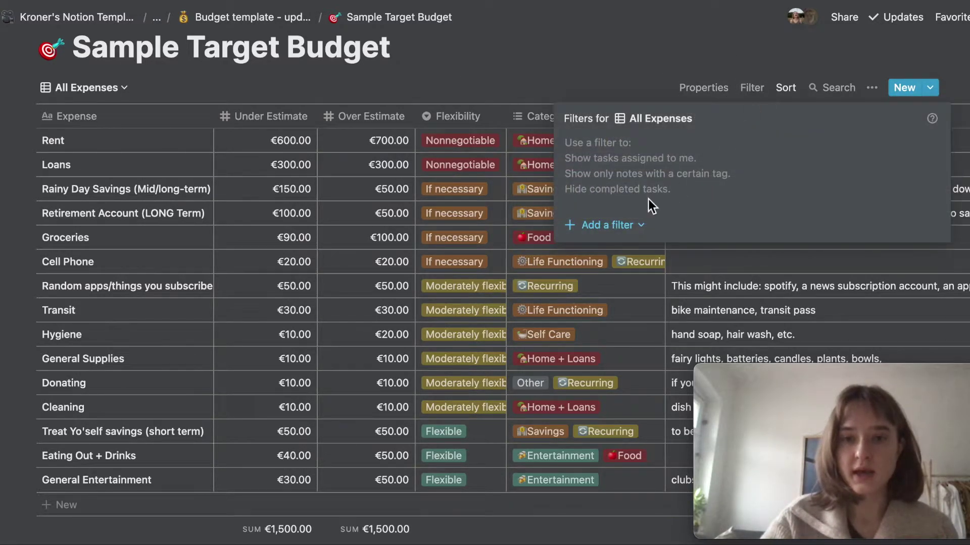
{"action": "left_click", "coordinate": [626, 228]}
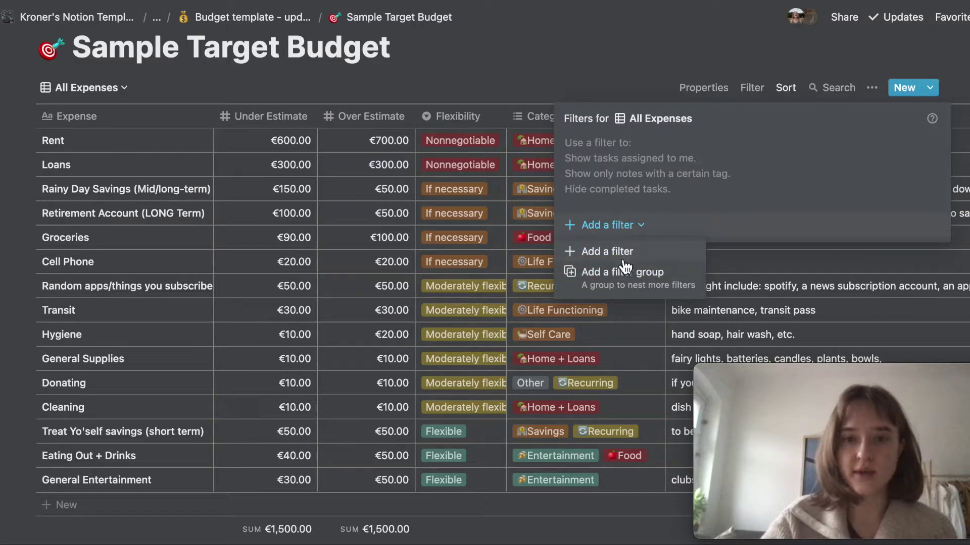
{"action": "left_click", "coordinate": [624, 250]}
{"action": "left_click", "coordinate": [635, 147]}
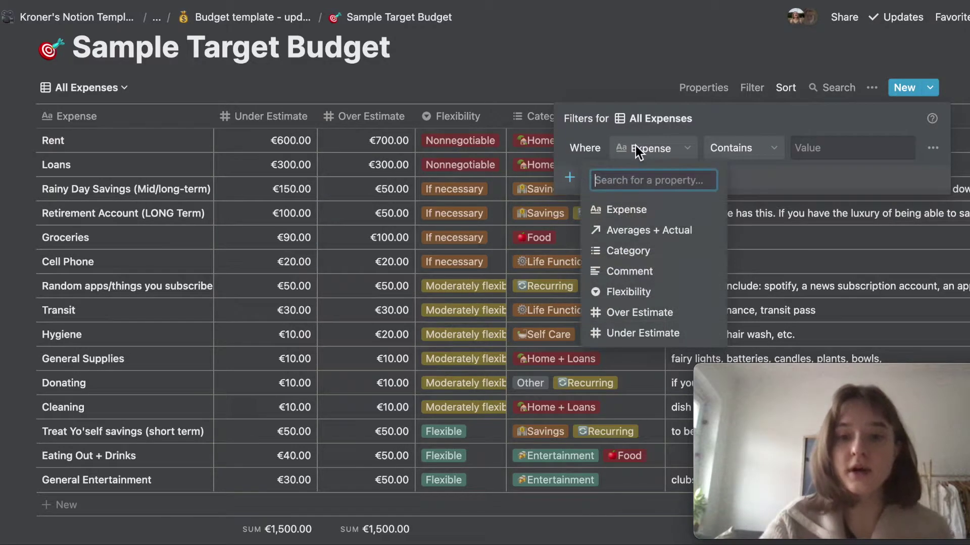
{"action": "left_click", "coordinate": [641, 254]}
{"action": "left_click", "coordinate": [849, 148]}
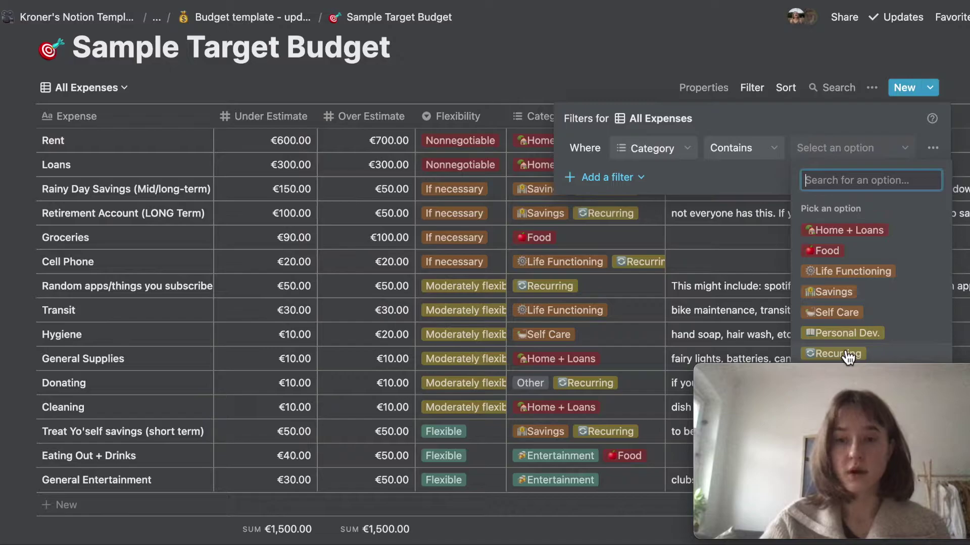
{"action": "left_click", "coordinate": [844, 353]}
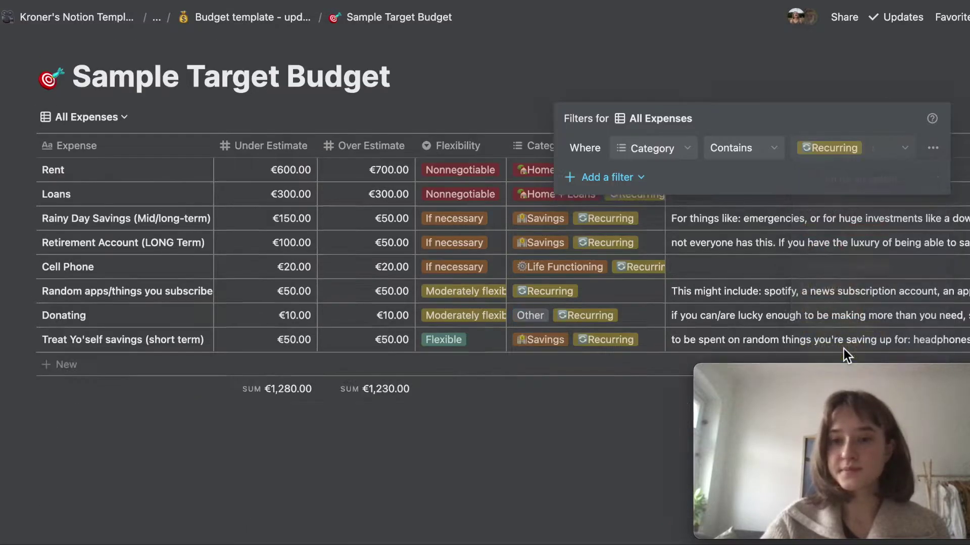
{"action": "left_click", "coordinate": [578, 422]}
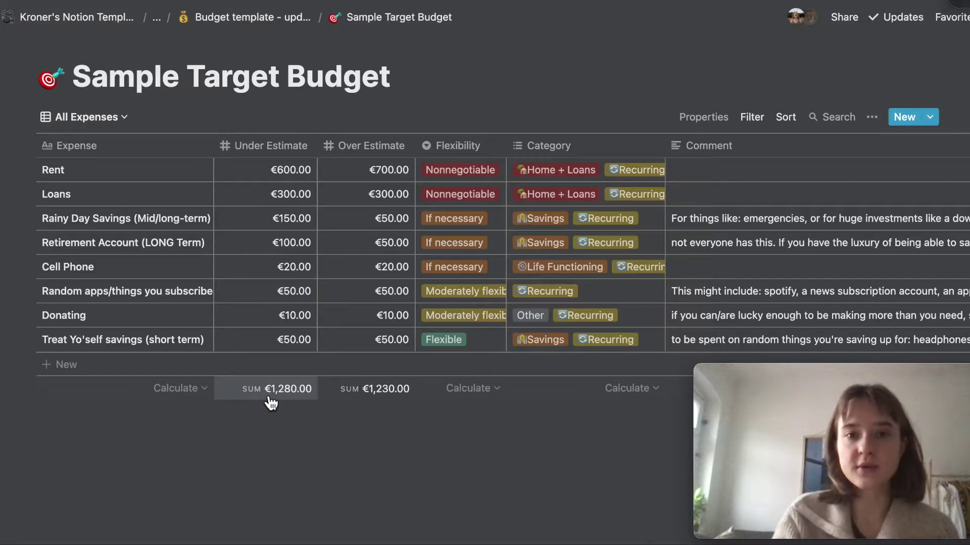
Step: Calculate 1500-1280 in Spotlight and dismiss the search
{"action": "key", "text": "super+space"}
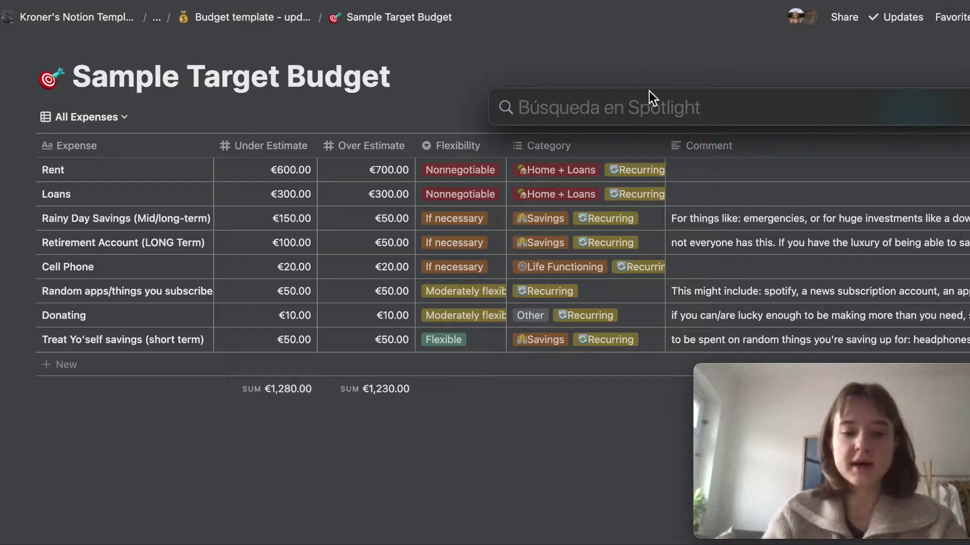
{"action": "type", "text": "1500"}
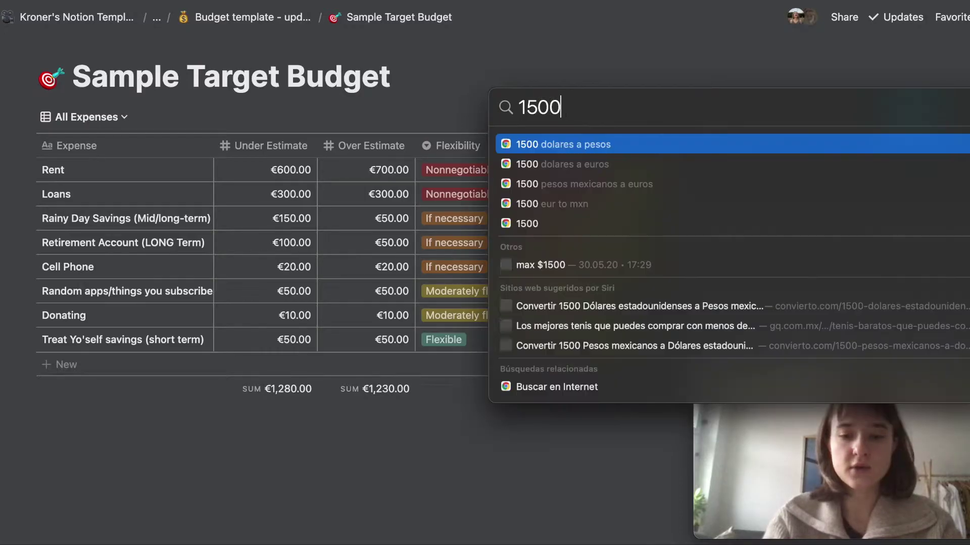
{"action": "type", "text": "-1280"}
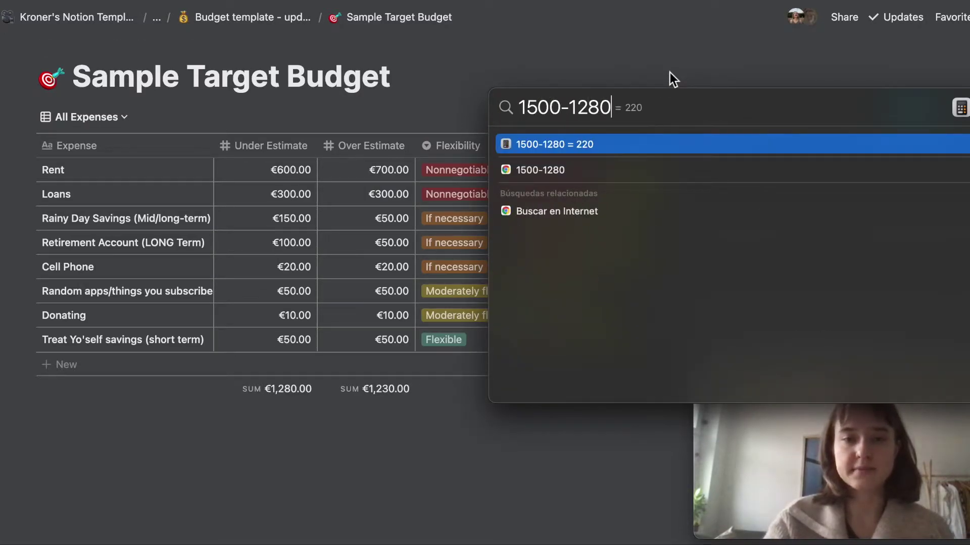
{"action": "key", "text": "Escape"}
{"action": "key", "text": "Escape"}
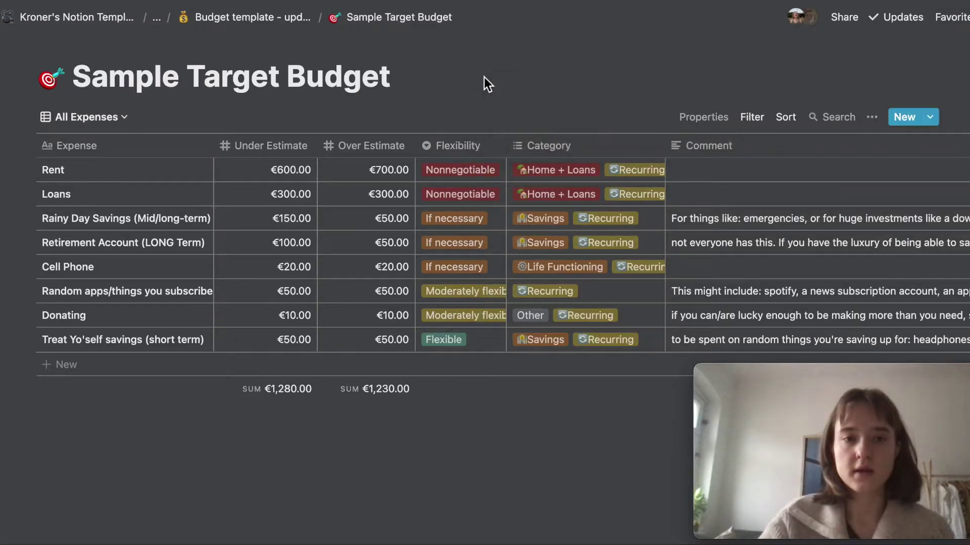
Step: Return to the Budget template page and open the December 2020 entry in Spending Analysis: By Individual Month
{"action": "left_click", "coordinate": [271, 23]}
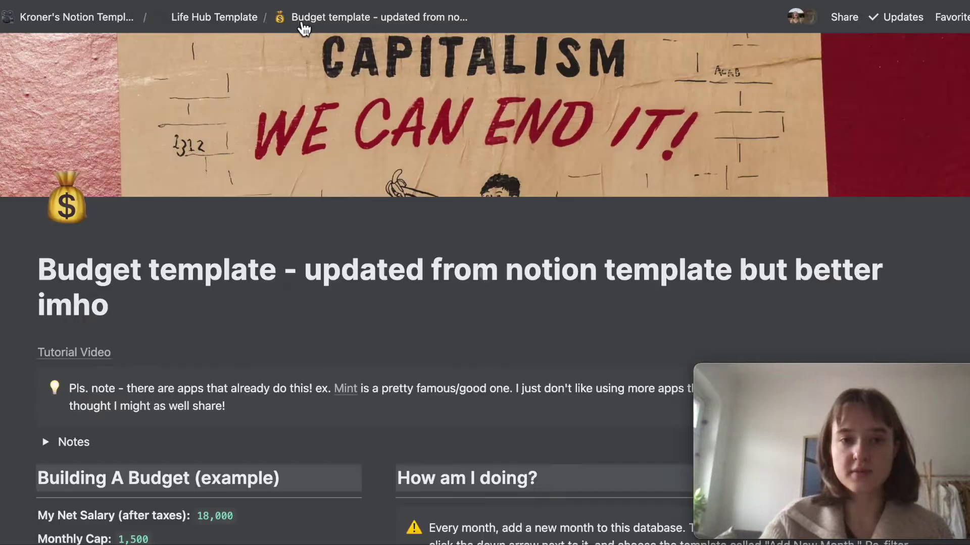
{"action": "scroll", "coordinate": [367, 216], "scroll_direction": "down", "scroll_amount": 2}
{"action": "scroll", "coordinate": [368, 218], "scroll_direction": "down", "scroll_amount": 10}
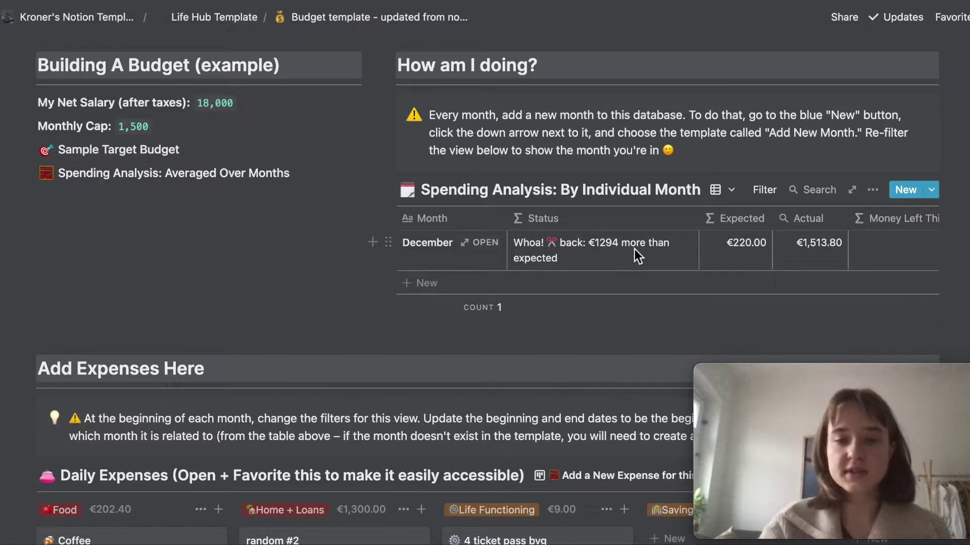
{"action": "left_click", "coordinate": [494, 244]}
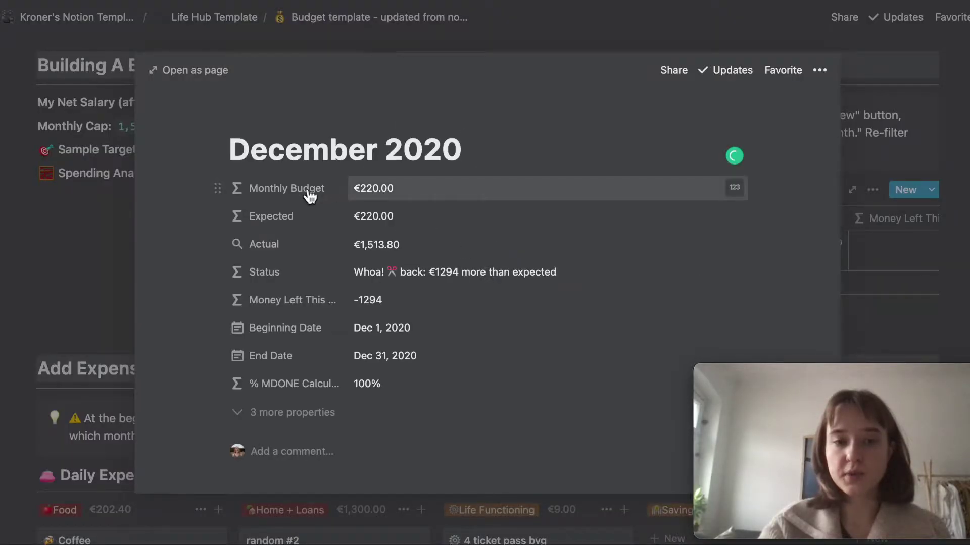
Step: Try 40022 as the Monthly Budget formula of the December 2020 entry
{"action": "left_click", "coordinate": [389, 189]}
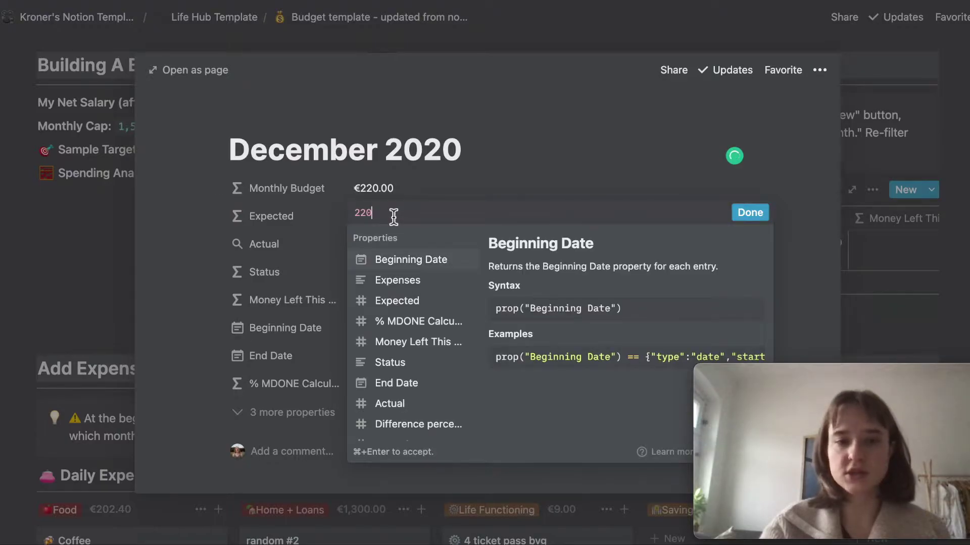
{"action": "key", "text": "super+a"}
{"action": "type", "text": "4"}
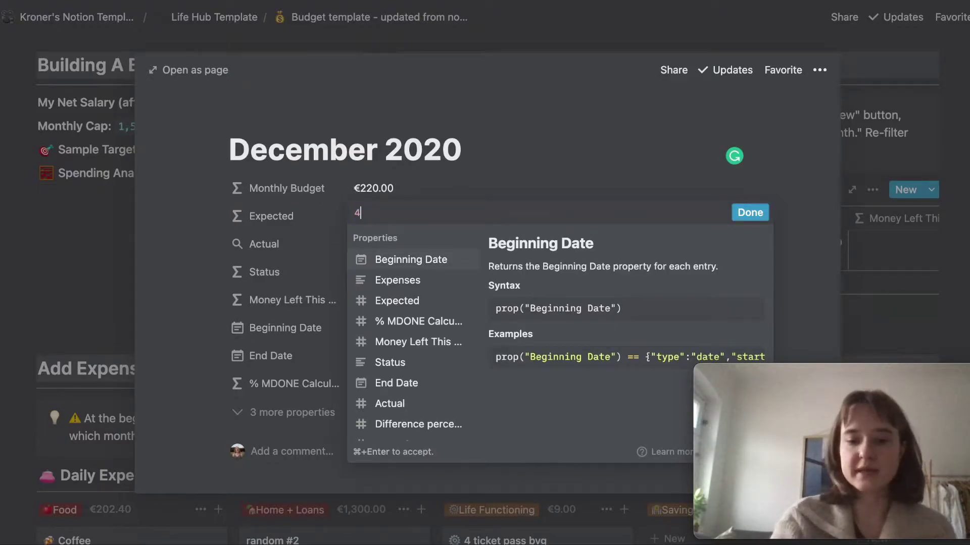
{"action": "type", "text": "0022"}
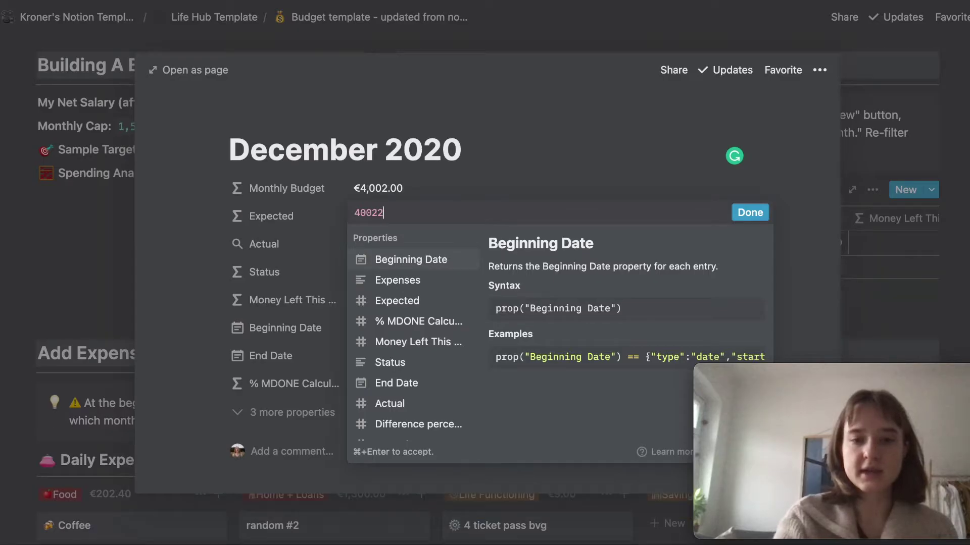
Step: Set the Monthly Budget formula to 220, accept it and close the December 2020 entry
{"action": "key", "text": "super+a"}
{"action": "key", "text": "BackSpace"}
{"action": "type", "text": "220"}
{"action": "key", "text": "super+Return"}
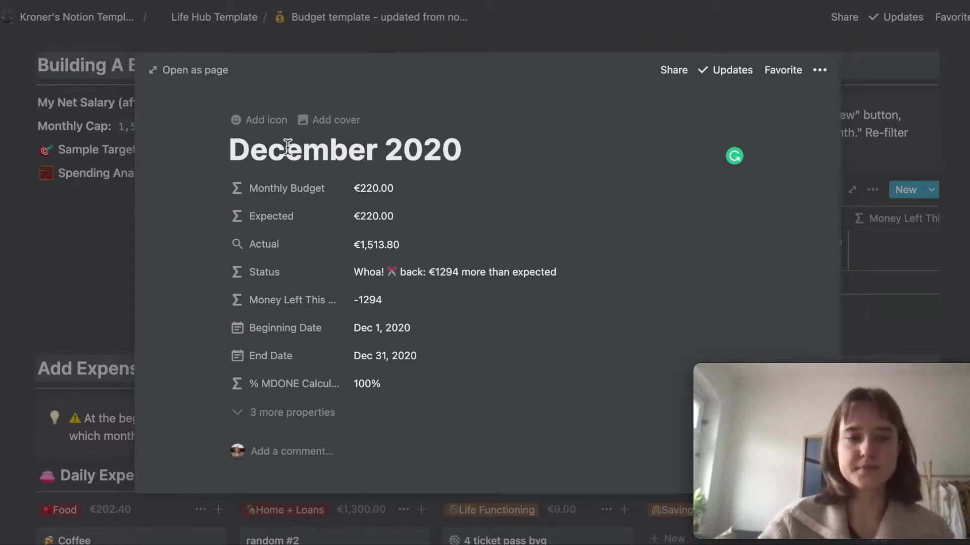
{"action": "left_click", "coordinate": [108, 244]}
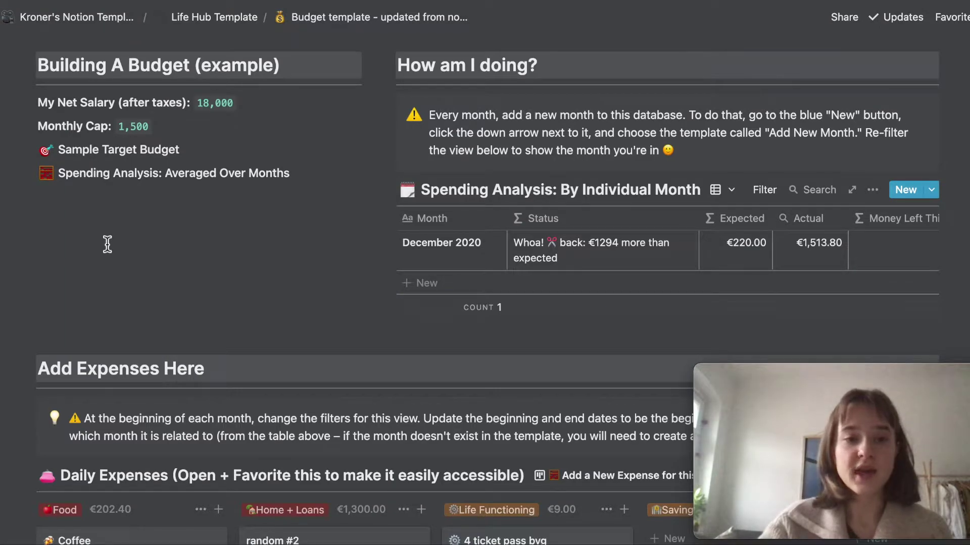
Step: Open Spending Analysis: Averaged Over Months and set the Home + Loans amount in the Monthly Avg. formula to 900
{"action": "left_click", "coordinate": [174, 183]}
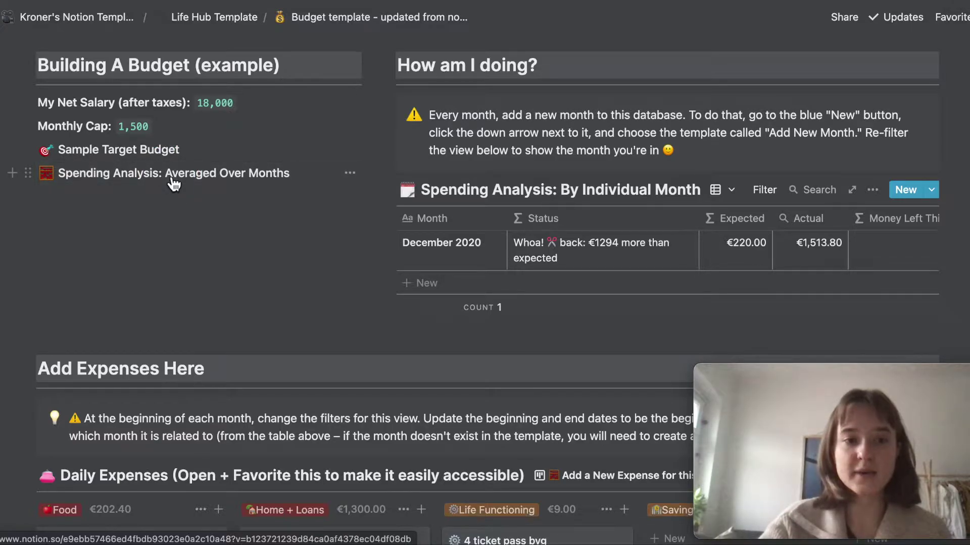
{"action": "left_click", "coordinate": [138, 162]}
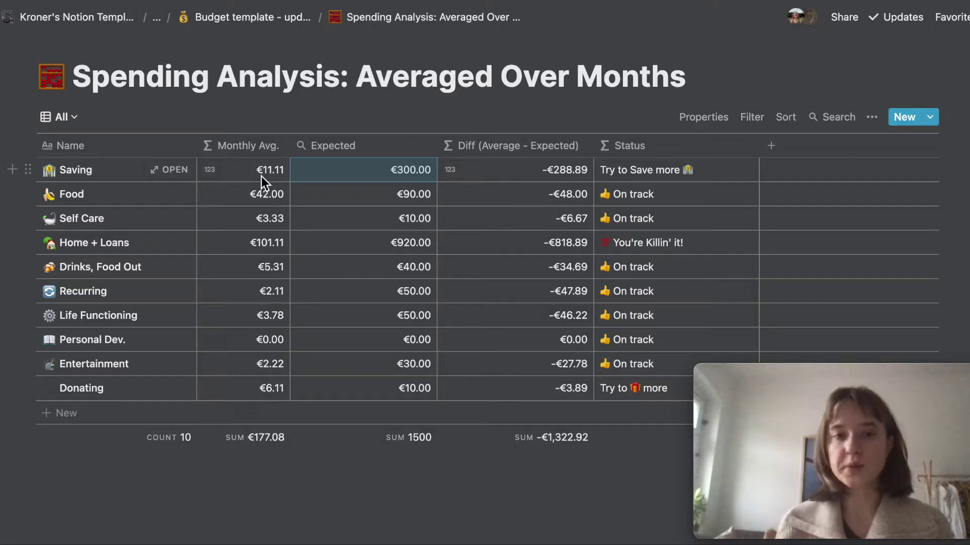
{"action": "left_click", "coordinate": [262, 177]}
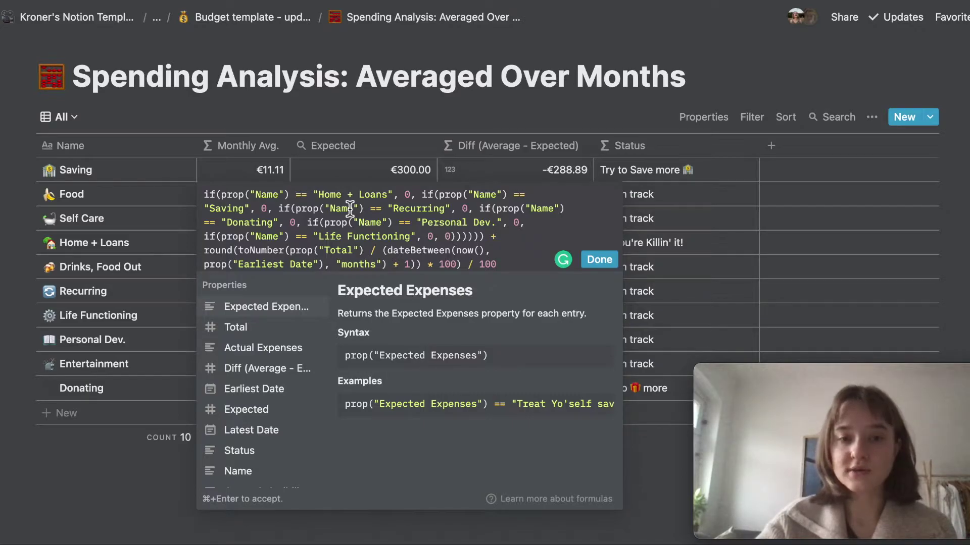
{"action": "left_click_drag", "start_coordinate": [209, 195], "coordinate": [409, 196]}
{"action": "left_click", "coordinate": [410, 196]}
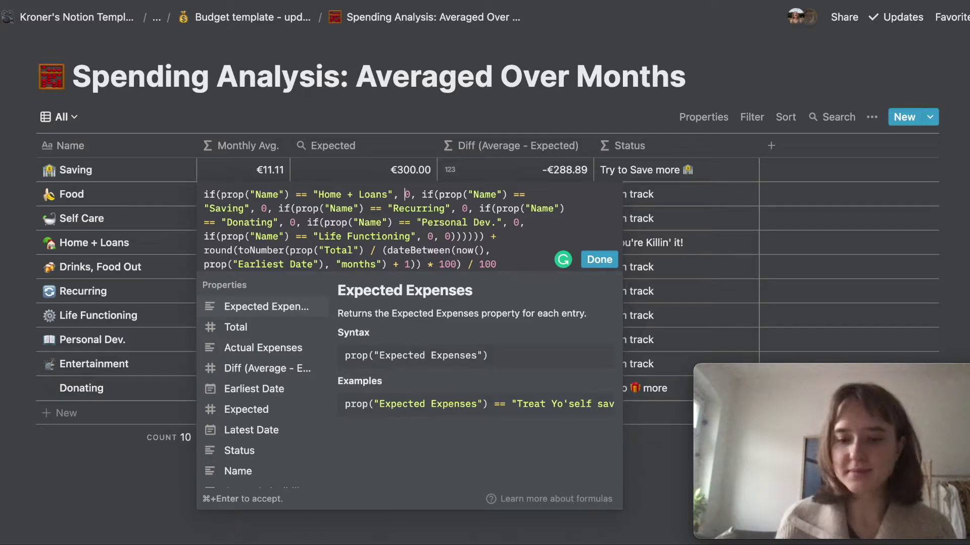
{"action": "type", "text": "90"}
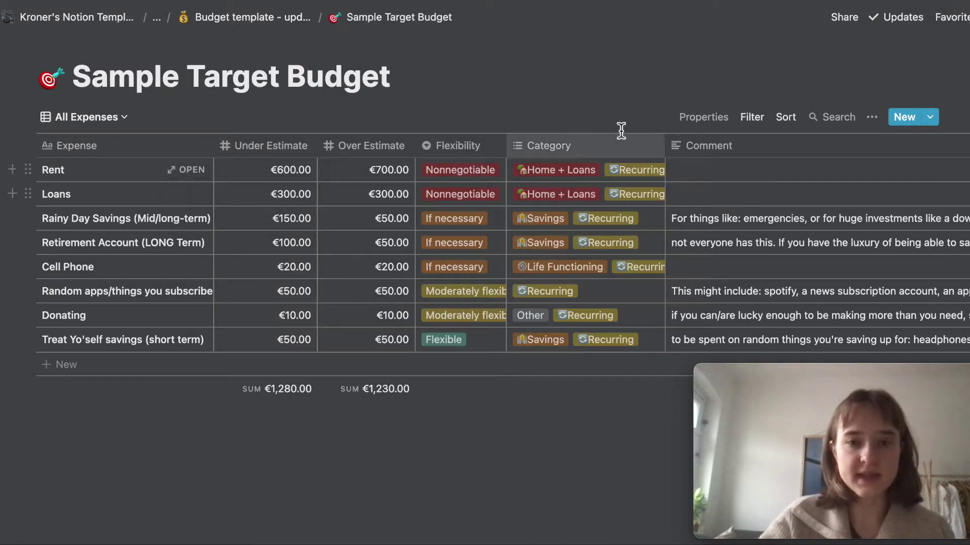
Step: Check the Category filter options for the recurring expenses in the Sample Target Budget
{"action": "left_click", "coordinate": [759, 122]}
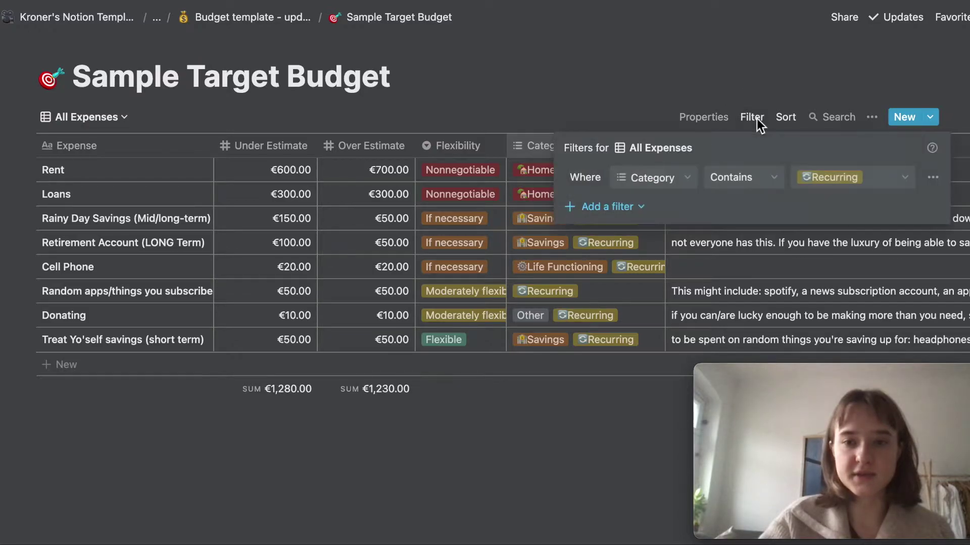
{"action": "left_click", "coordinate": [843, 177]}
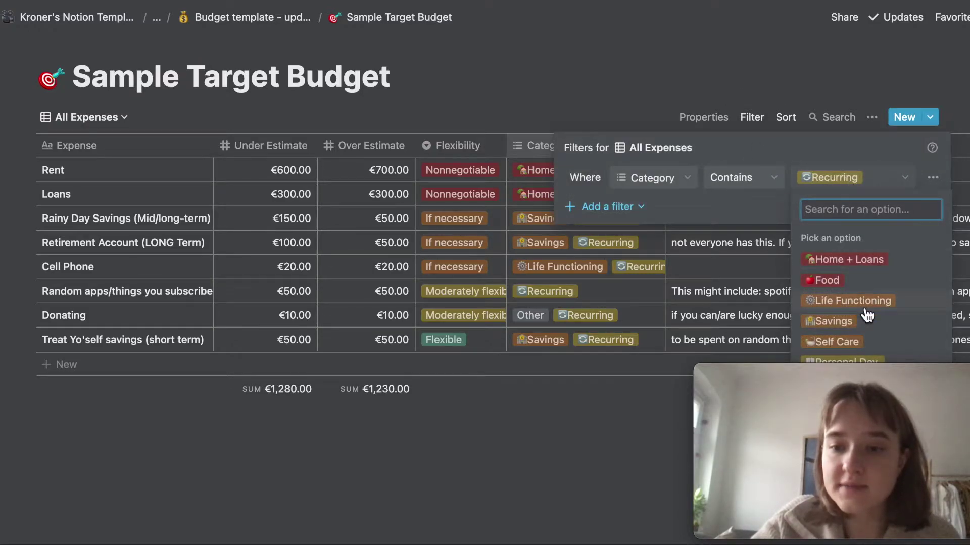
{"action": "left_click_drag", "start_coordinate": [908, 377], "coordinate": [401, 378]}
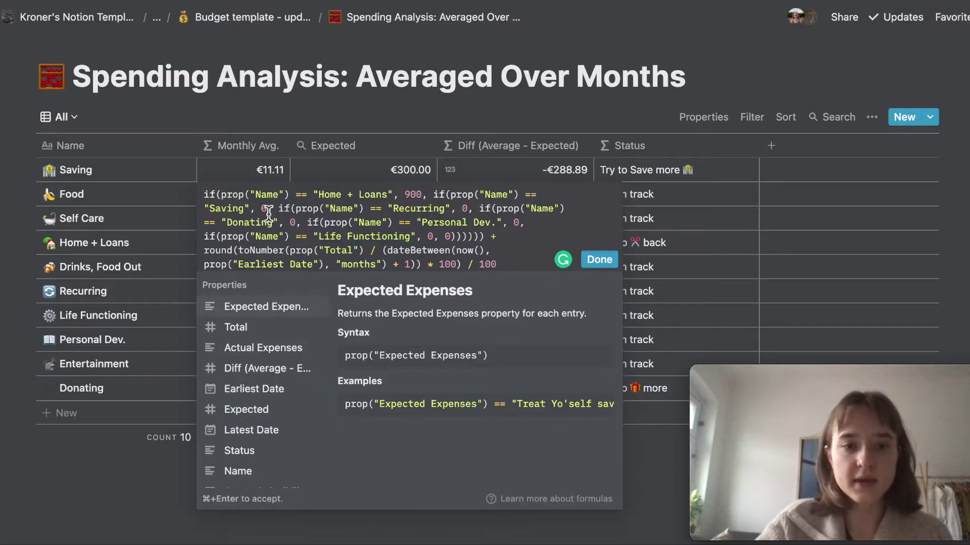
Step: Set the Saving amount in the Monthly Avg. formula to 300 and close the formula editor
{"action": "left_click", "coordinate": [262, 209]}
{"action": "type", "text": "3"}
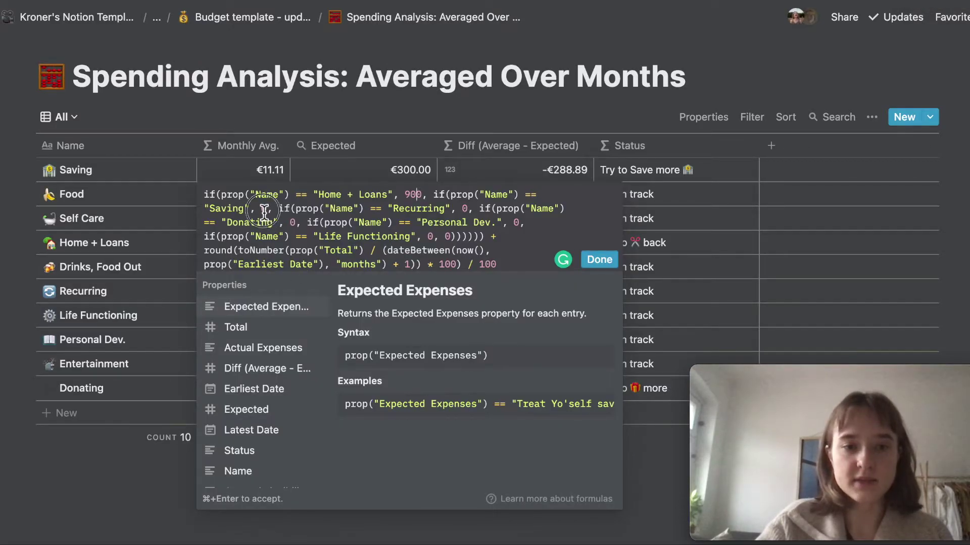
{"action": "type", "text": "00"}
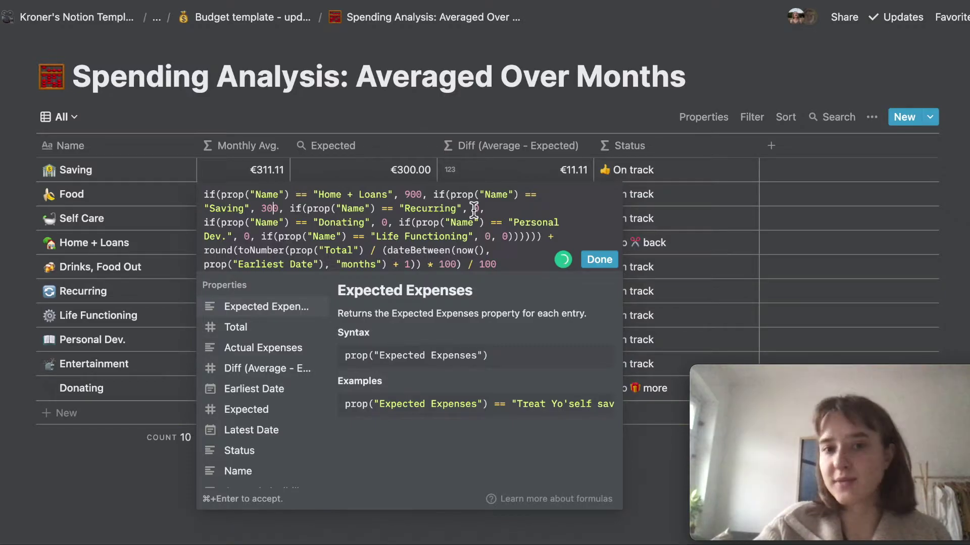
{"action": "left_click", "coordinate": [382, 223]}
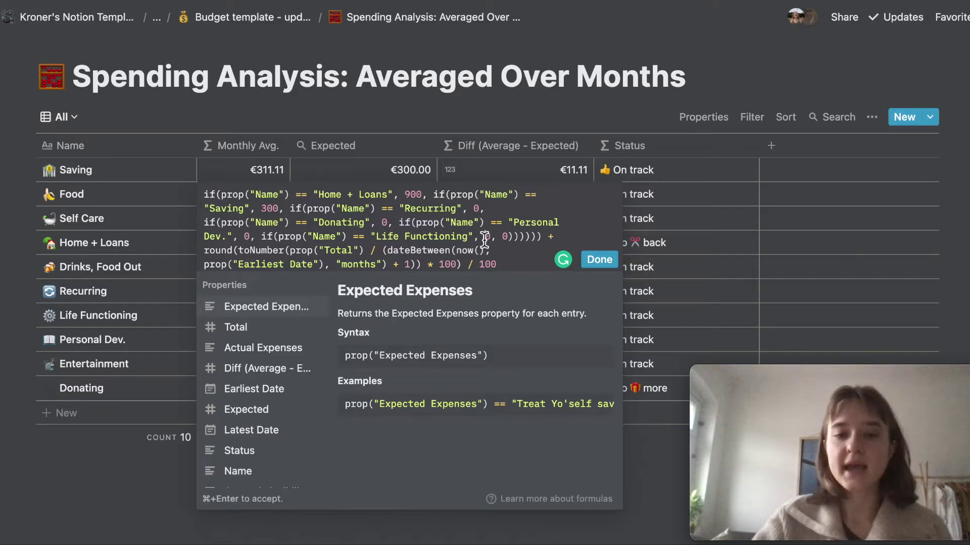
{"action": "left_click", "coordinate": [157, 517]}
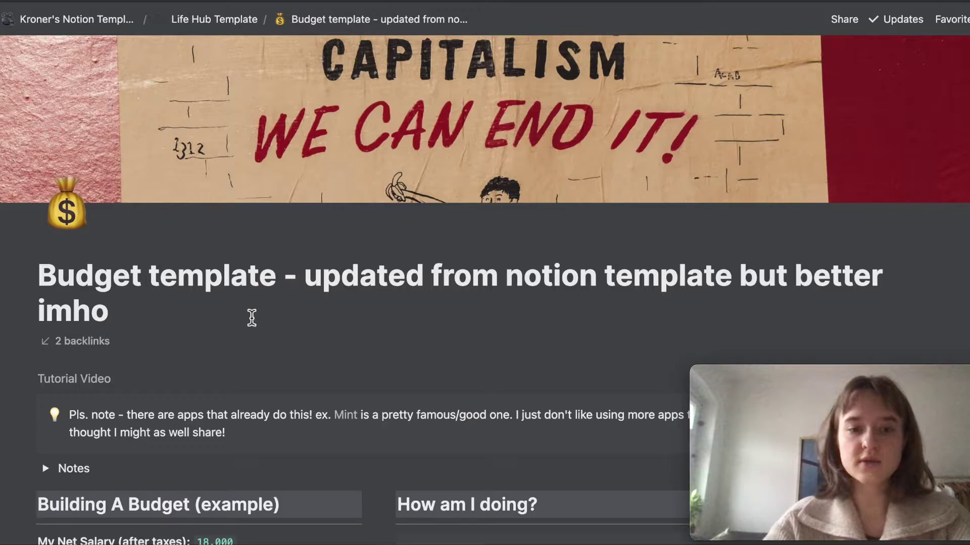
Step: Examine the list of Daily Expenses views and the options of the ALL EXPENSES _ TO BE DELETED view
{"action": "scroll", "coordinate": [250, 318], "scroll_direction": "down", "scroll_amount": 10}
{"action": "scroll", "coordinate": [252, 319], "scroll_direction": "down", "scroll_amount": 6}
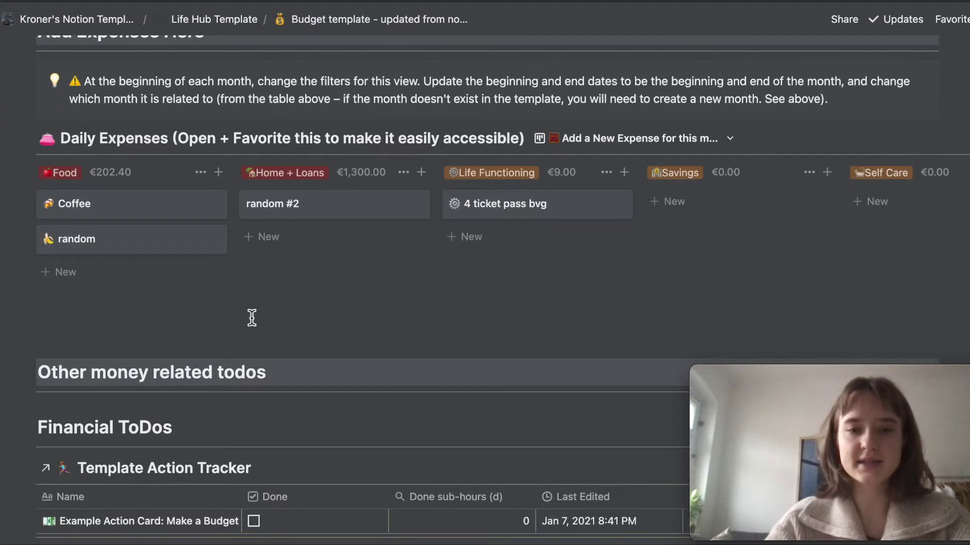
{"action": "scroll", "coordinate": [252, 321], "scroll_direction": "down", "scroll_amount": 1}
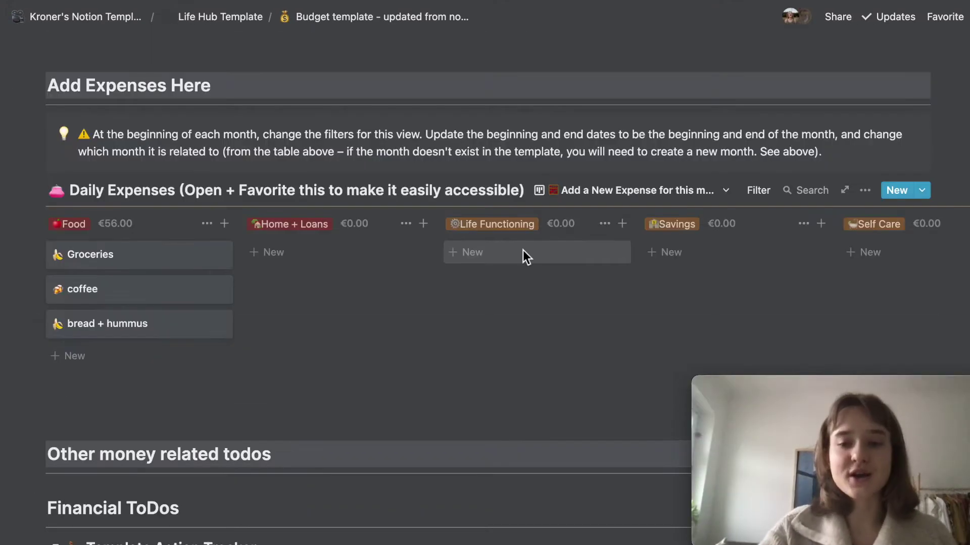
{"action": "left_click", "coordinate": [610, 197]}
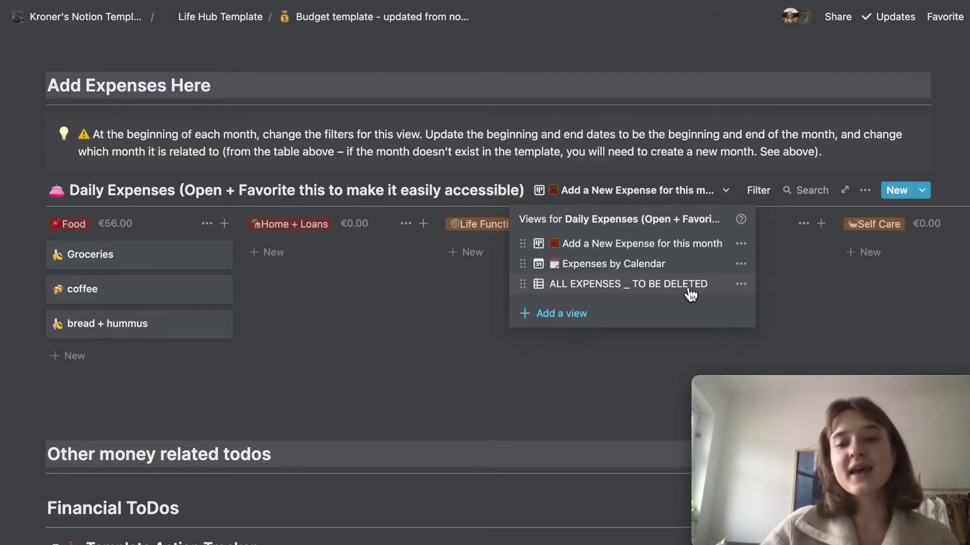
{"action": "left_click", "coordinate": [741, 284]}
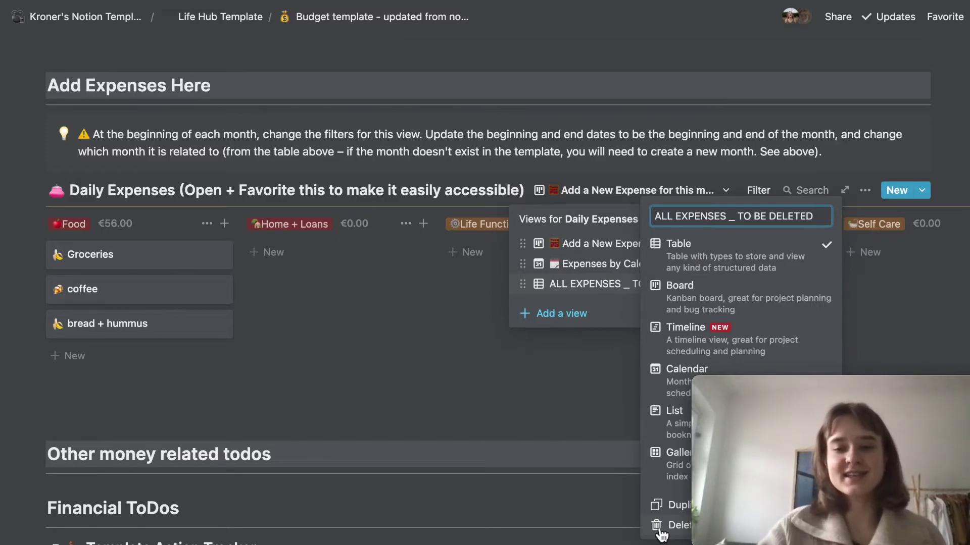
{"action": "left_click", "coordinate": [510, 405]}
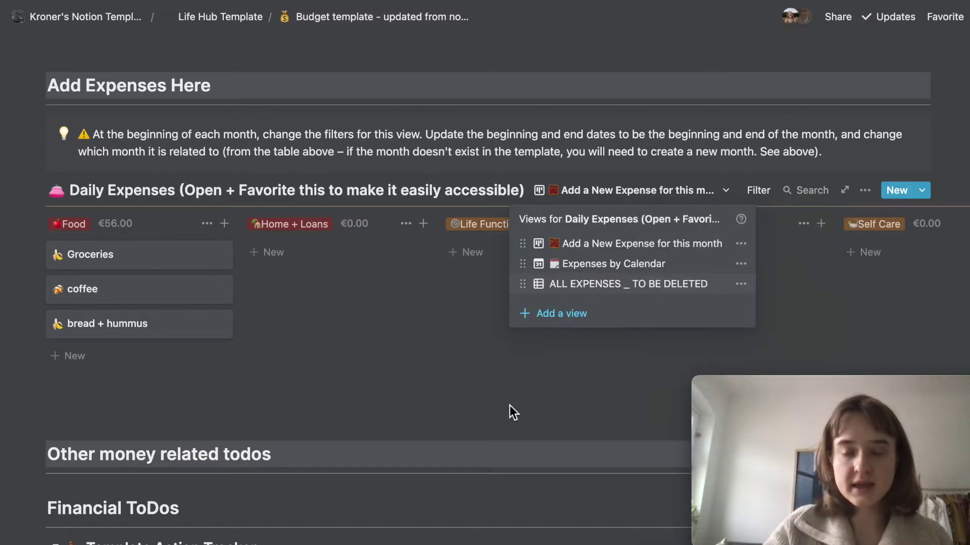
{"action": "left_click", "coordinate": [471, 406]}
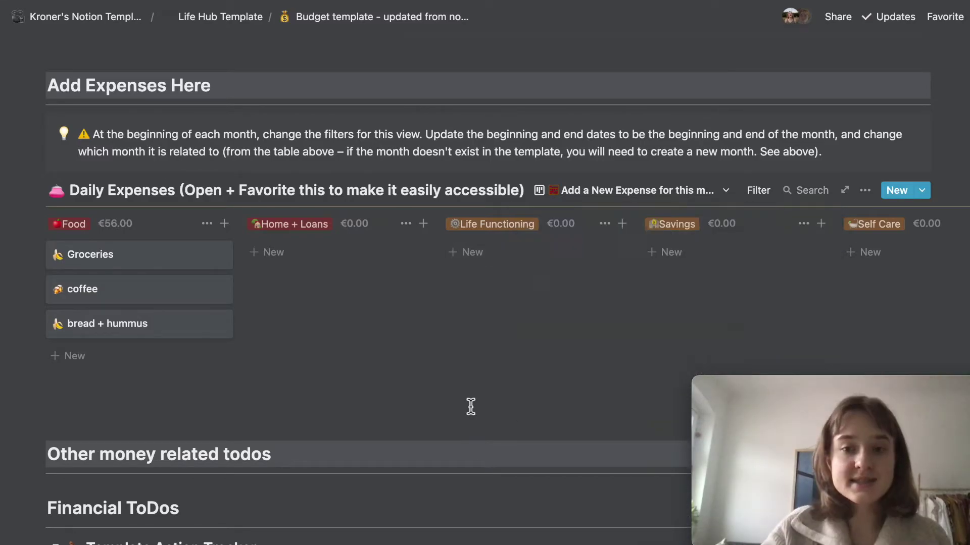
Step: Review the date and month filters of the Daily Expenses board and check the monthly spending table above it
{"action": "left_click", "coordinate": [757, 191]}
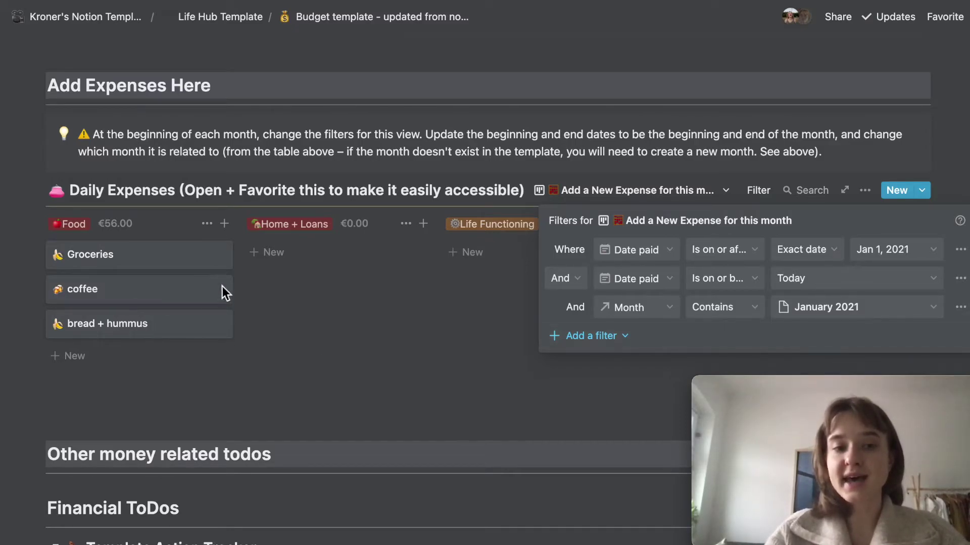
{"action": "left_click", "coordinate": [360, 349]}
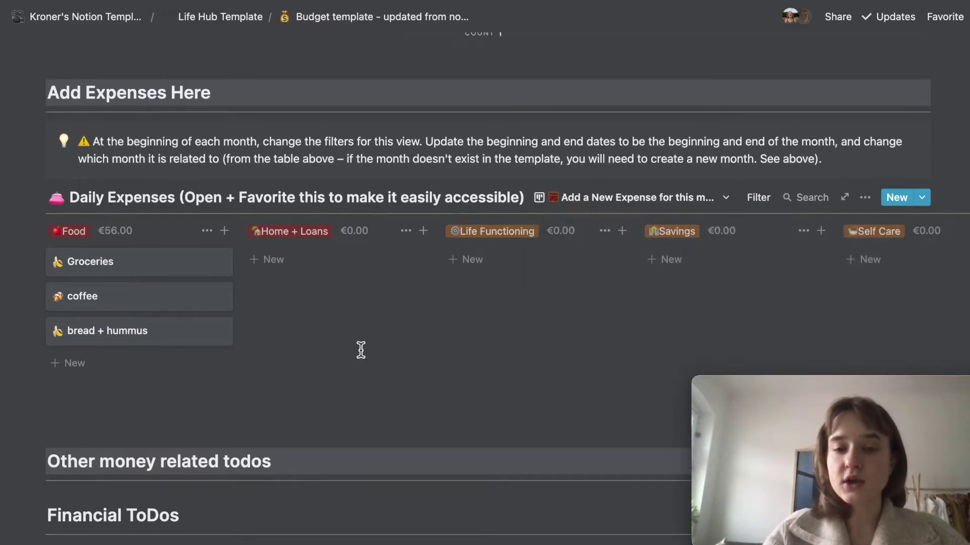
{"action": "scroll", "coordinate": [361, 350], "scroll_direction": "up", "scroll_amount": 3}
{"action": "scroll", "coordinate": [361, 350], "scroll_direction": "up", "scroll_amount": 2}
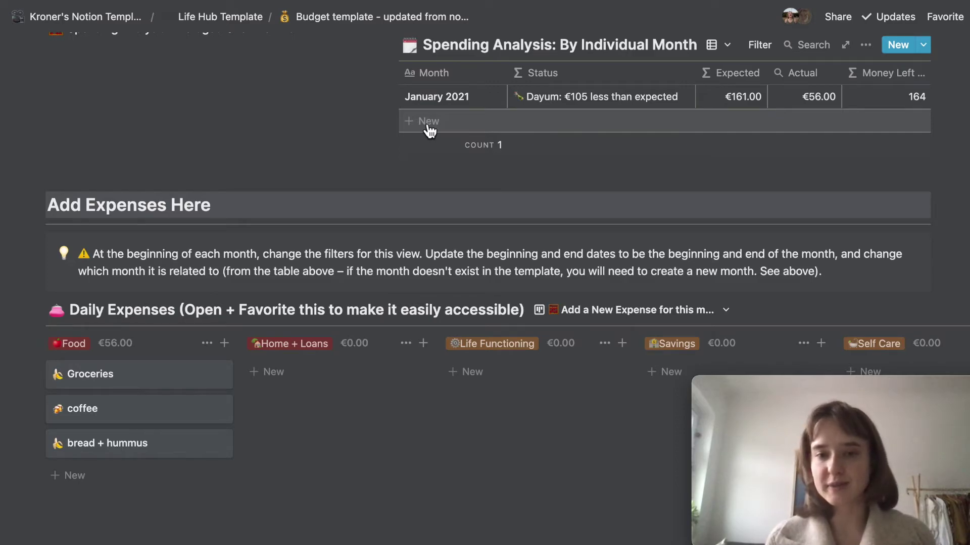
{"action": "scroll", "coordinate": [369, 449], "scroll_direction": "down", "scroll_amount": 3}
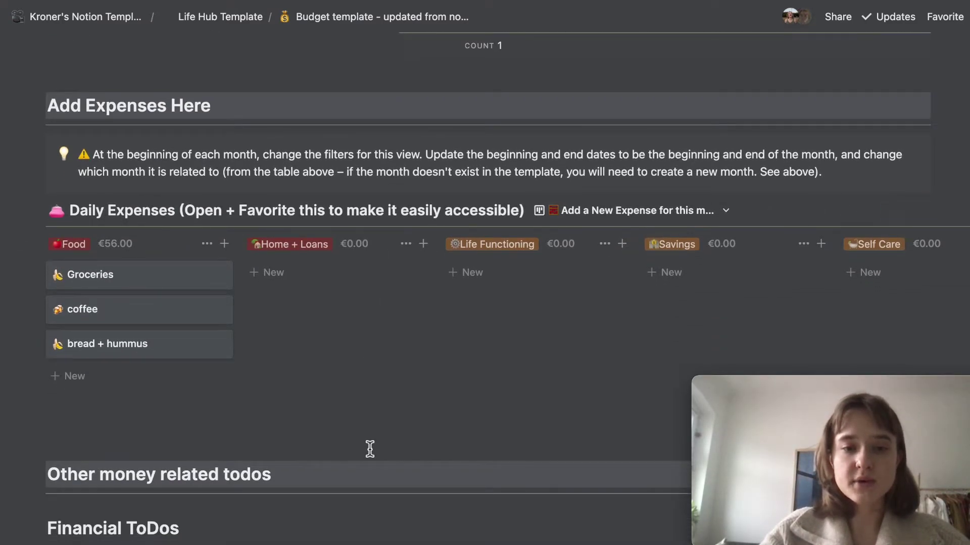
Step: Add an expense named Broom under Home + Loans in Daily Expenses and set its Amount to 5
{"action": "left_click", "coordinate": [283, 280]}
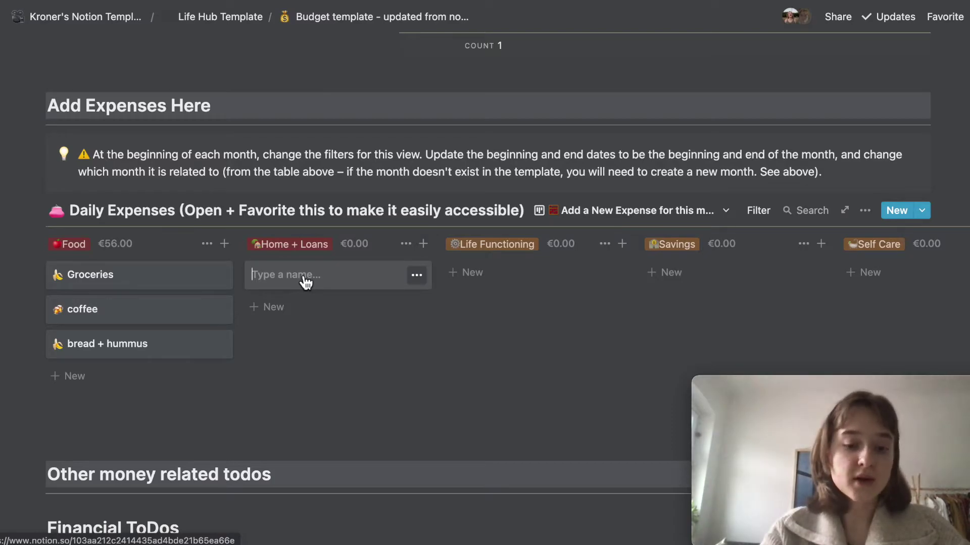
{"action": "type", "text": "Broom"}
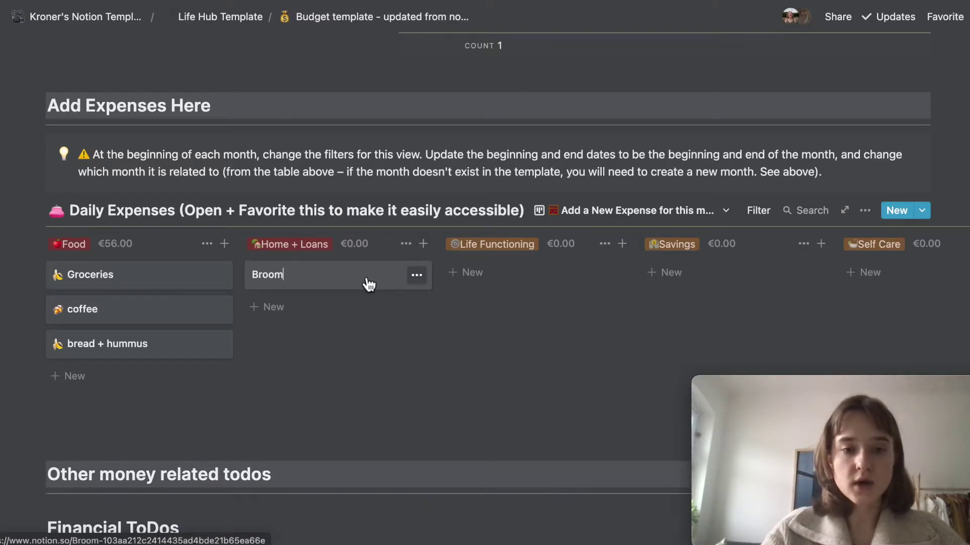
{"action": "left_click", "coordinate": [341, 278]}
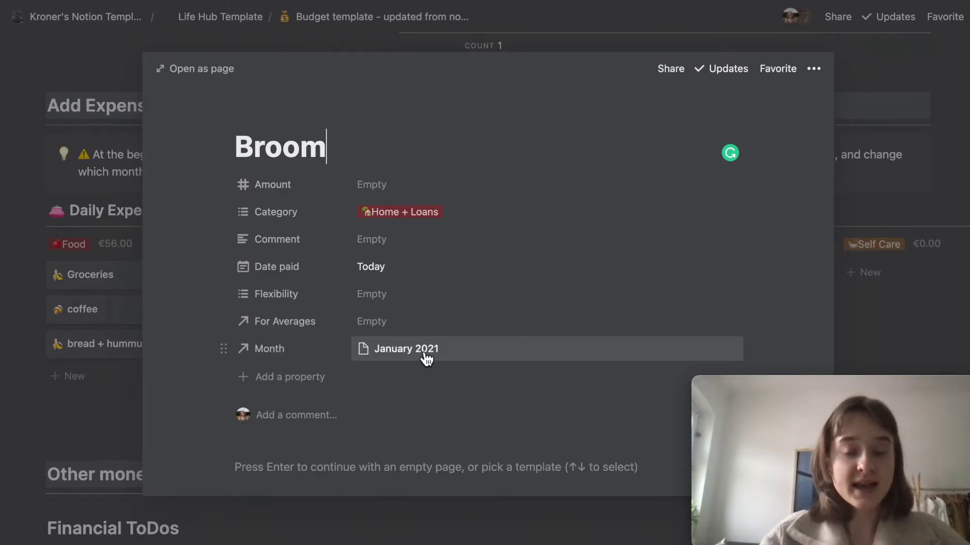
{"action": "left_click", "coordinate": [378, 184]}
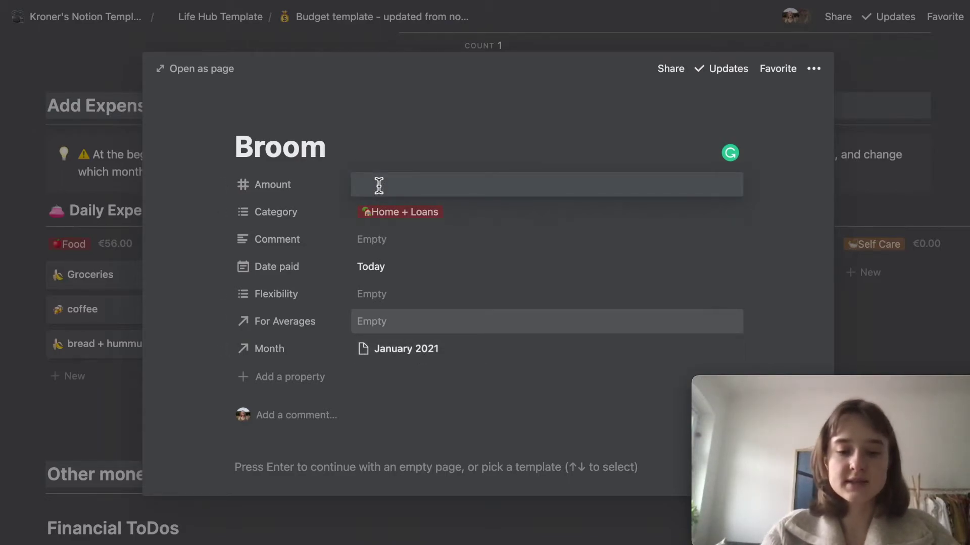
{"action": "type", "text": "5"}
{"action": "left_click", "coordinate": [416, 106]}
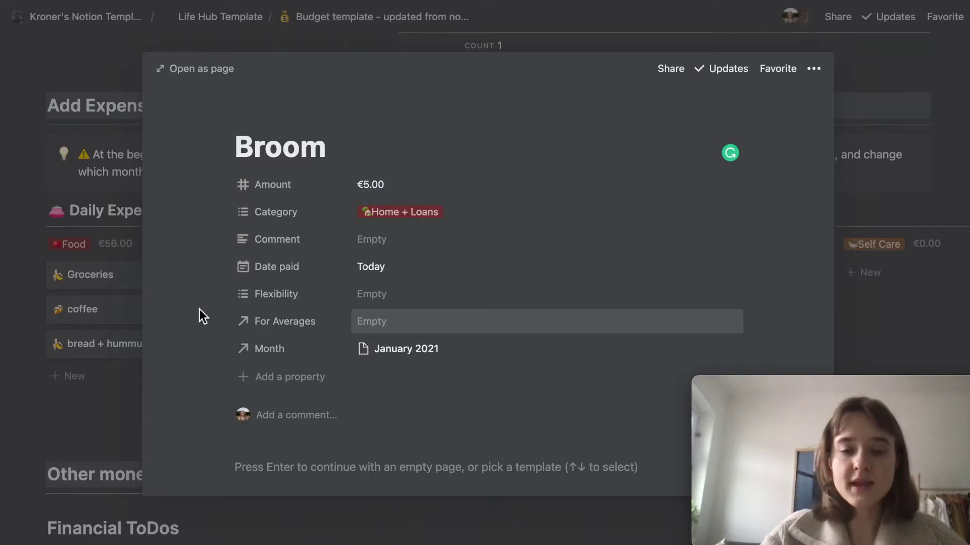
Step: Apply the Home + Loans template to the Broom expense
{"action": "scroll", "coordinate": [199, 309], "scroll_direction": "down", "scroll_amount": 3}
{"action": "scroll", "coordinate": [199, 309], "scroll_direction": "down", "scroll_amount": 3}
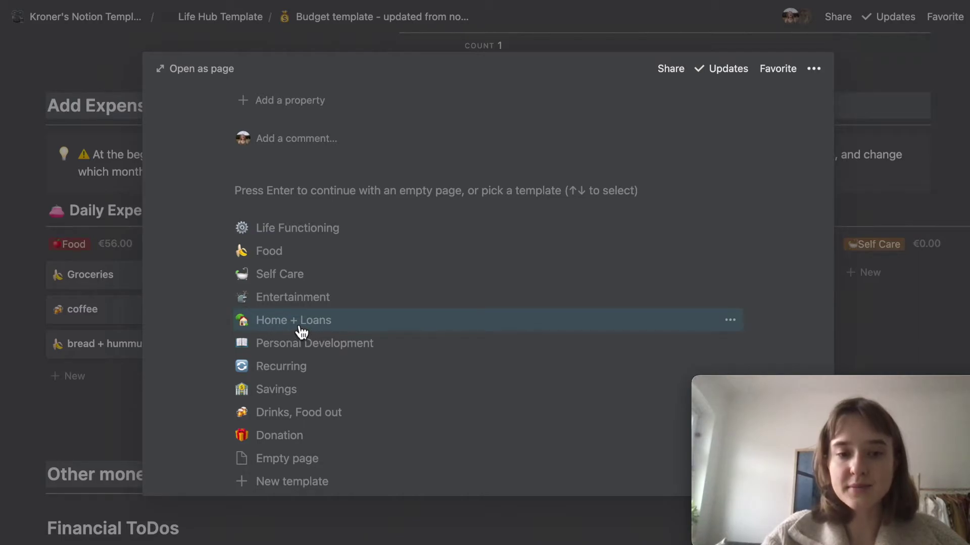
{"action": "left_click", "coordinate": [301, 333]}
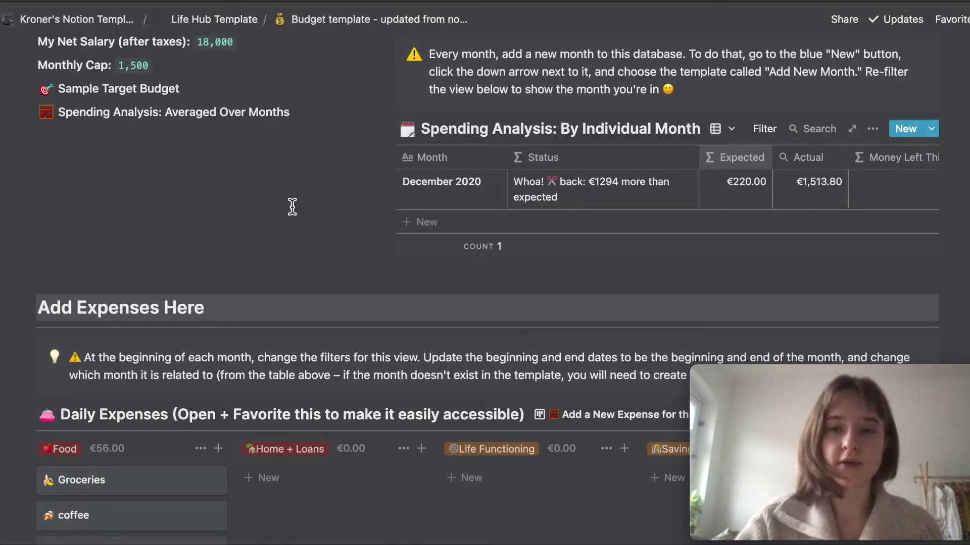
Step: Change the Month filter of Spending Analysis: By Individual Month to January 2021
{"action": "left_click", "coordinate": [765, 129]}
{"action": "double_click", "coordinate": [842, 191]}
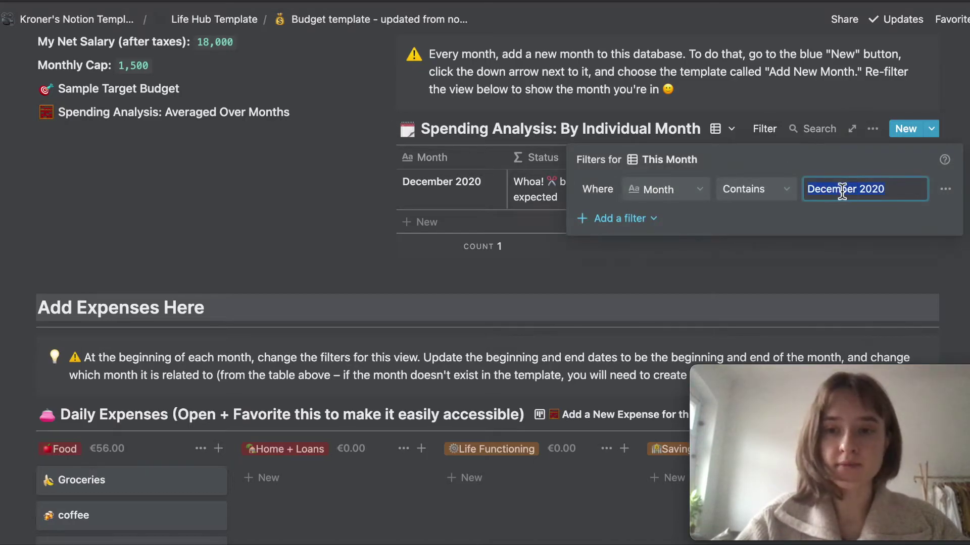
{"action": "type", "text": "January 2021"}
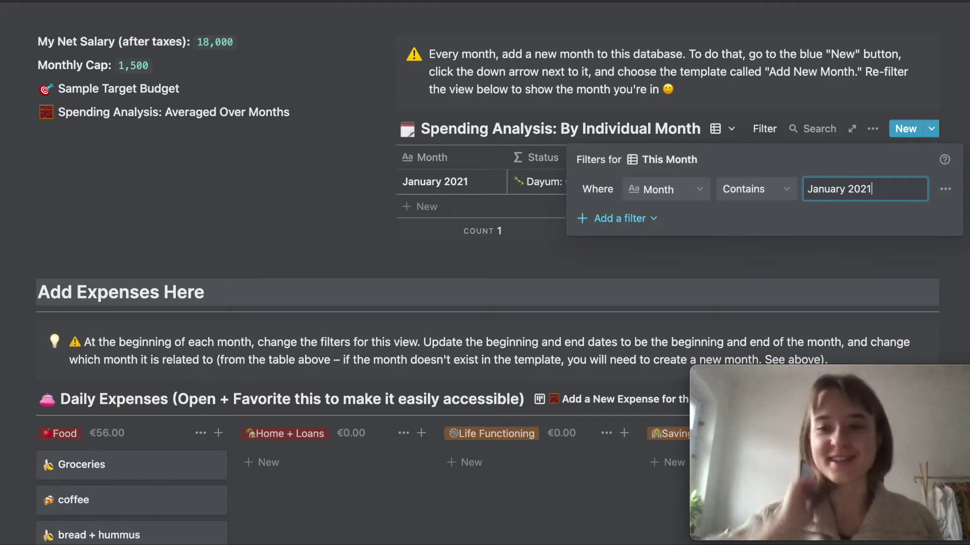
Step: Try the first letter of the Month filter in lowercase and uppercase, leave the text as "anuary 2021" and close the filter
{"action": "left_click", "coordinate": [817, 192]}
{"action": "key", "text": "Left"}
{"action": "key", "text": "BackSpace"}
{"action": "type", "text": "j"}
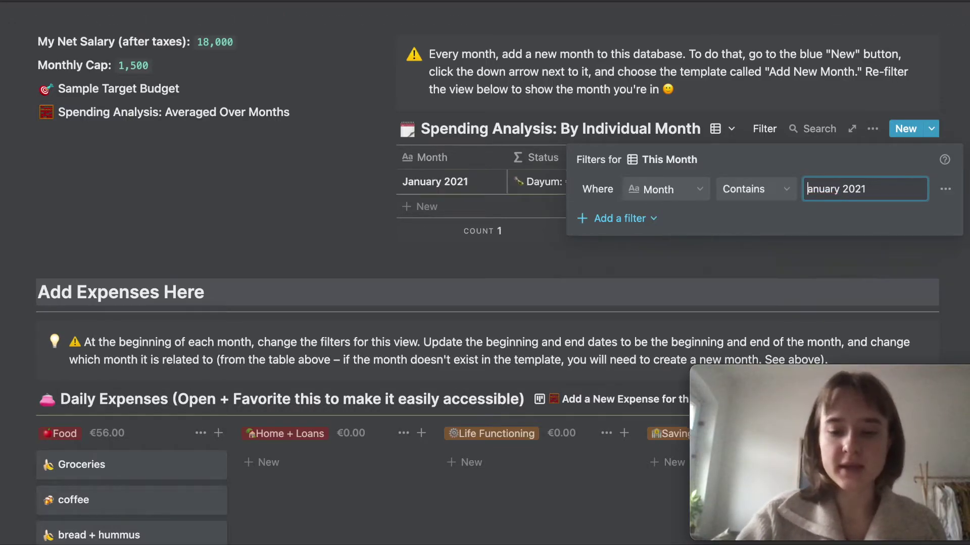
{"action": "key", "text": "BackSpace"}
{"action": "type", "text": "J"}
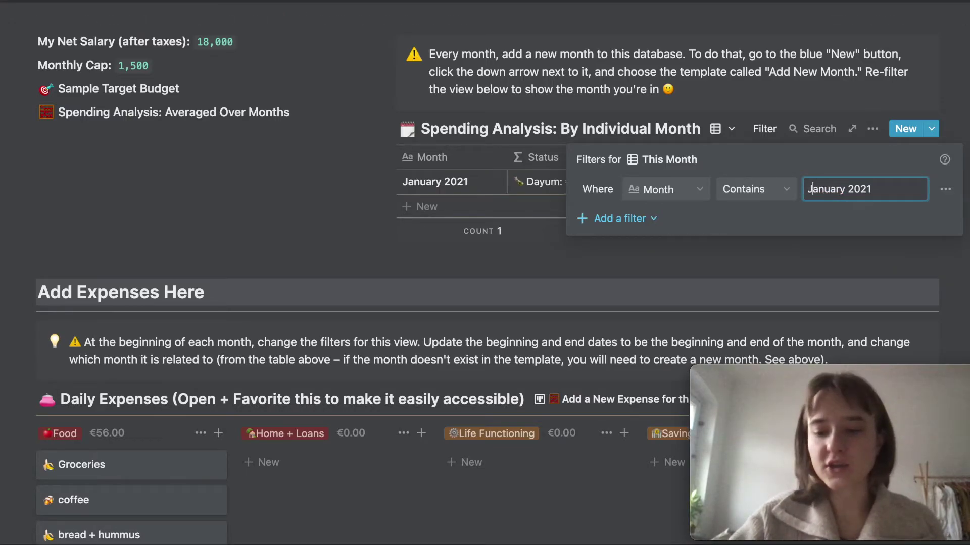
{"action": "key", "text": "BackSpace"}
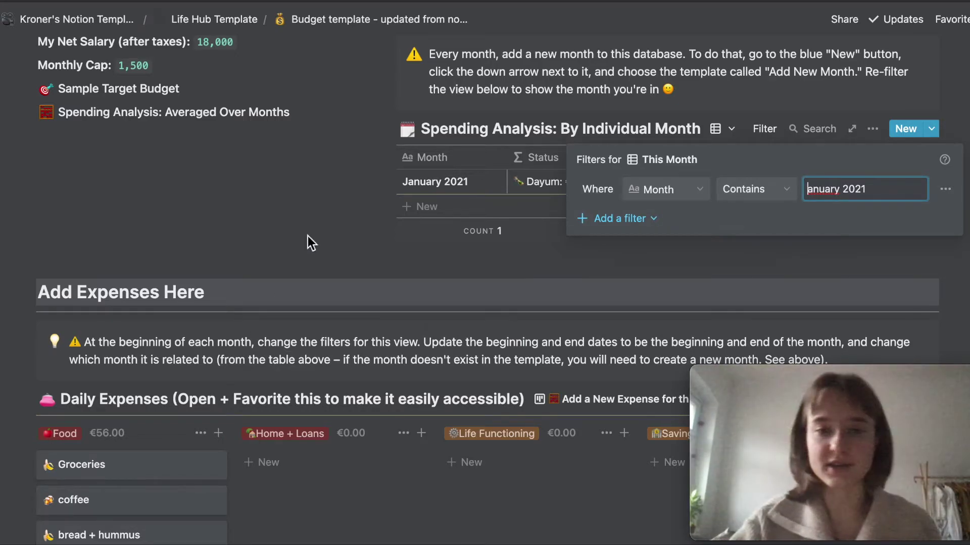
{"action": "left_click", "coordinate": [307, 235]}
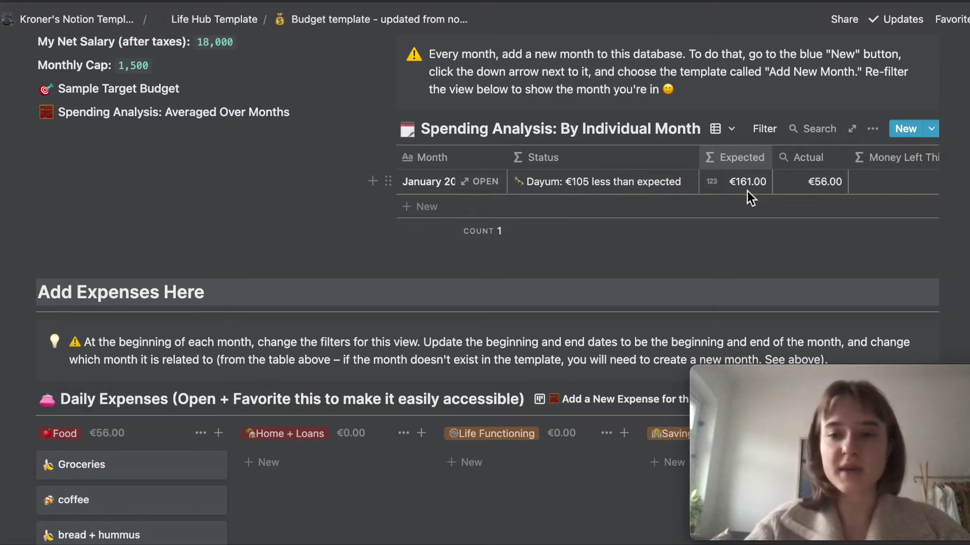
Step: Open the January 2021 entry, inspect its budget properties including the hidden ones, and close it
{"action": "left_click", "coordinate": [473, 184]}
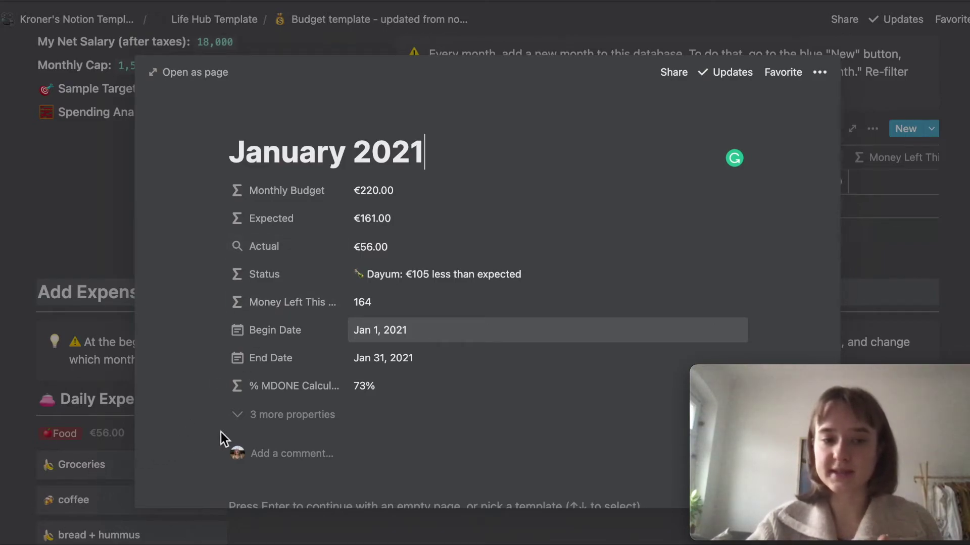
{"action": "left_click", "coordinate": [251, 415]}
{"action": "scroll", "coordinate": [251, 415], "scroll_direction": "down", "scroll_amount": 1}
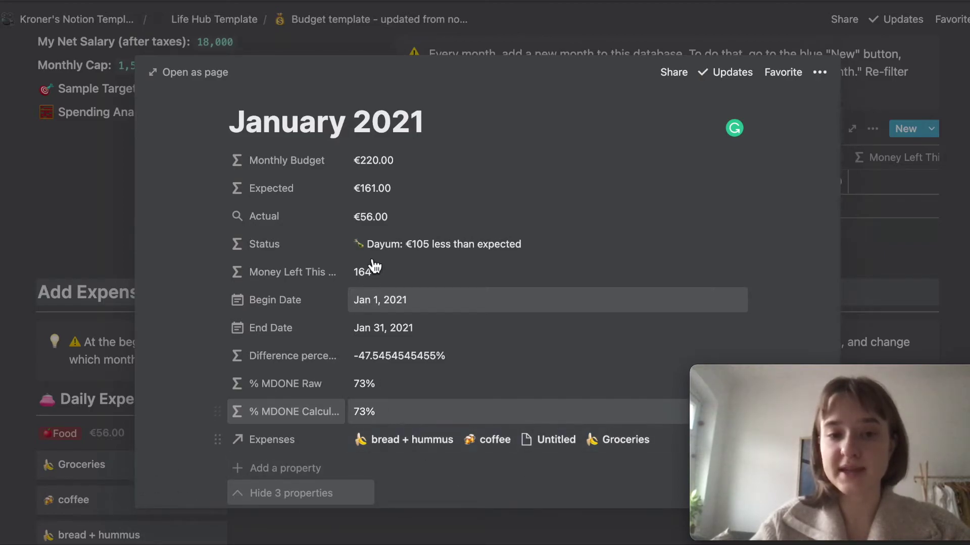
{"action": "left_click", "coordinate": [296, 497]}
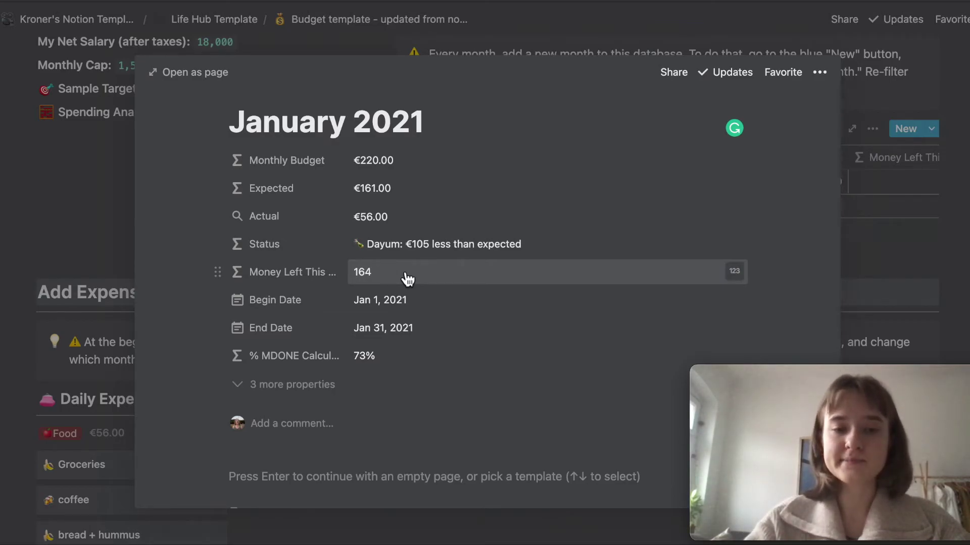
{"action": "key", "text": "Escape"}
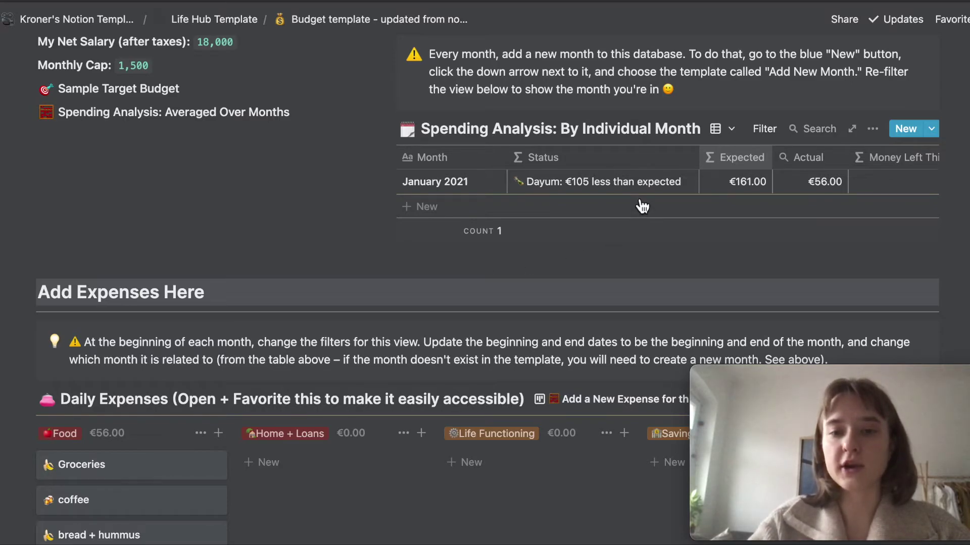
Step: Narrow the Money Left This Month column in Spending Analysis: By Individual Month so the table fits
{"action": "scroll", "coordinate": [803, 169], "scroll_direction": "right", "scroll_amount": 2}
{"action": "scroll", "coordinate": [803, 169], "scroll_direction": "right", "scroll_amount": 4}
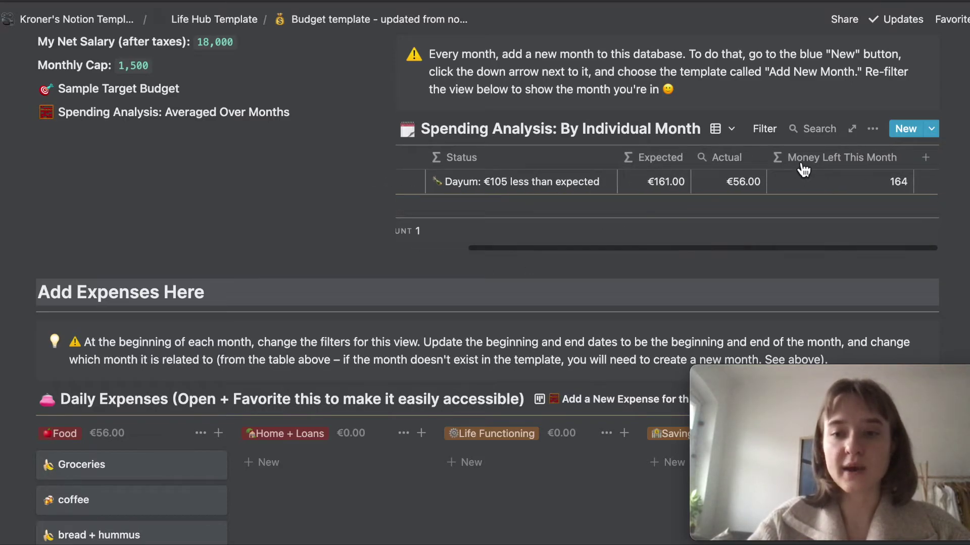
{"action": "left_click", "coordinate": [911, 158]}
{"action": "left_click_drag", "start_coordinate": [911, 158], "coordinate": [862, 156]}
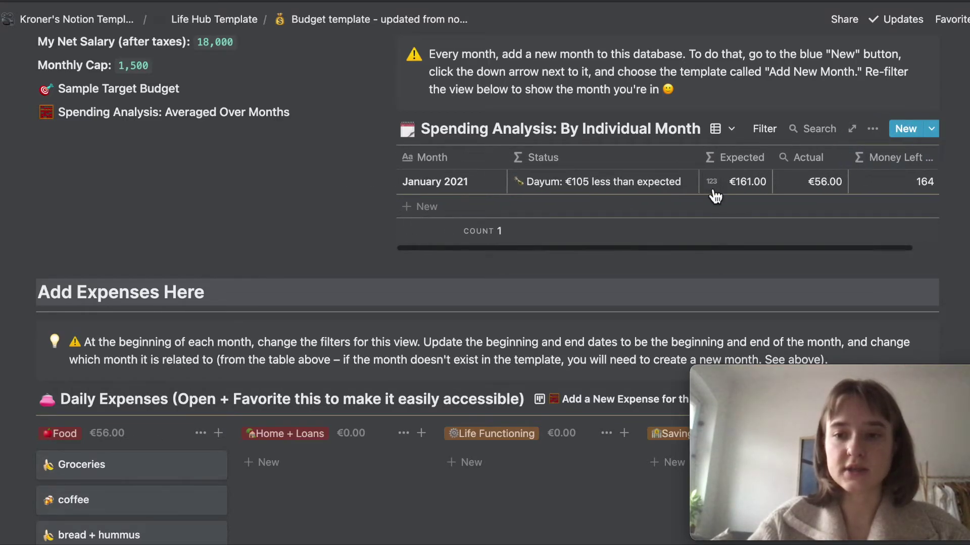
Step: Open the Saving entry in Spending Analysis: Averaged Over Months
{"action": "left_click", "coordinate": [187, 123]}
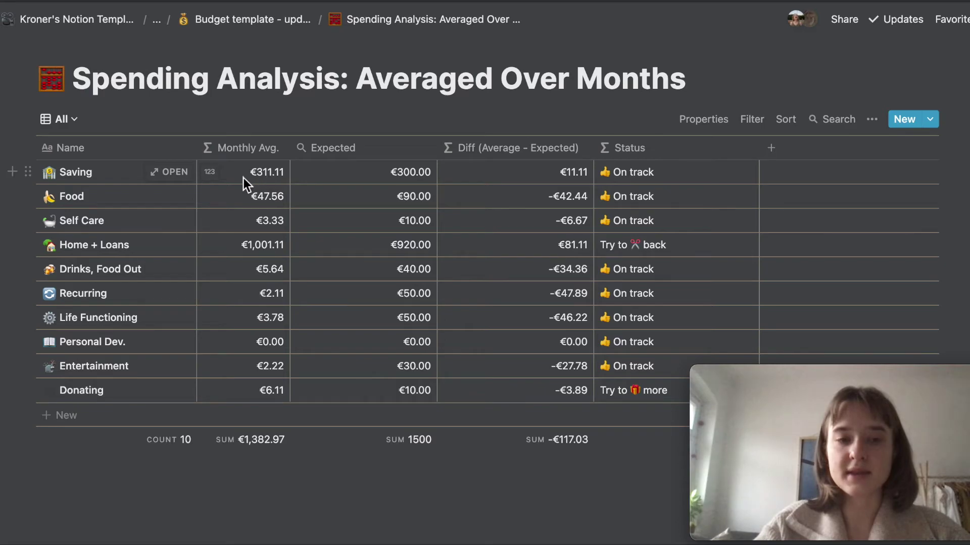
{"action": "left_click", "coordinate": [170, 175]}
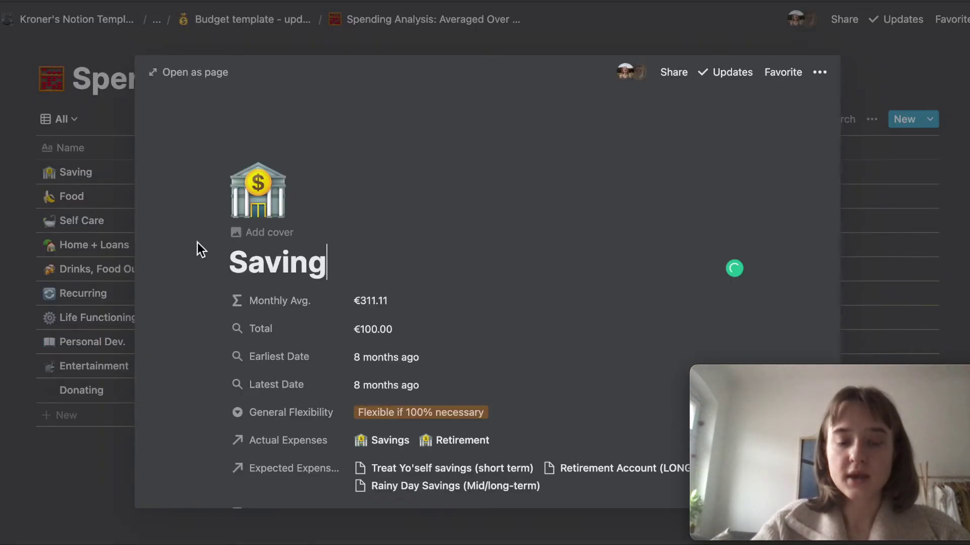
Step: Review the Saving entry's average, expense and status properties, check how its Total is calculated, and close the entry
{"action": "scroll", "coordinate": [198, 242], "scroll_direction": "down", "scroll_amount": 3}
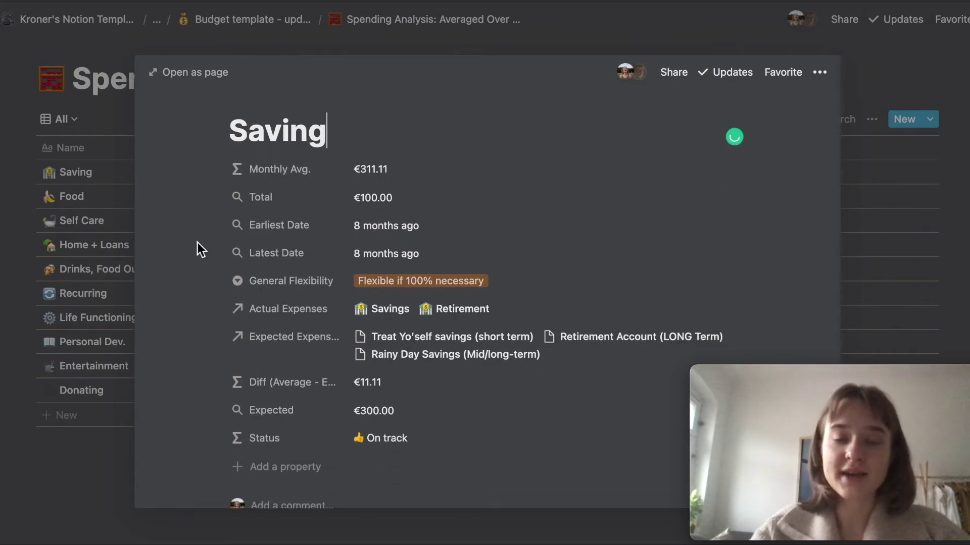
{"action": "left_click", "coordinate": [198, 242]}
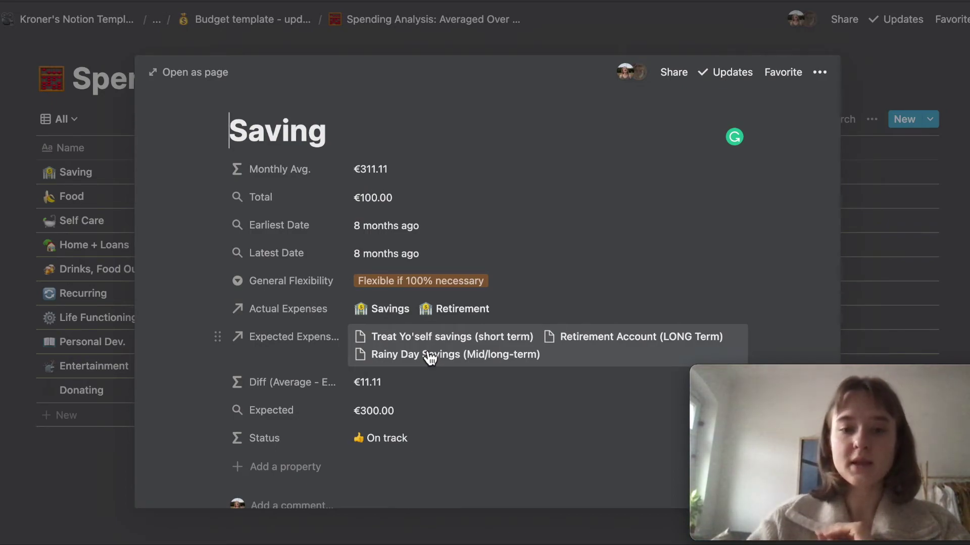
{"action": "left_click", "coordinate": [384, 206]}
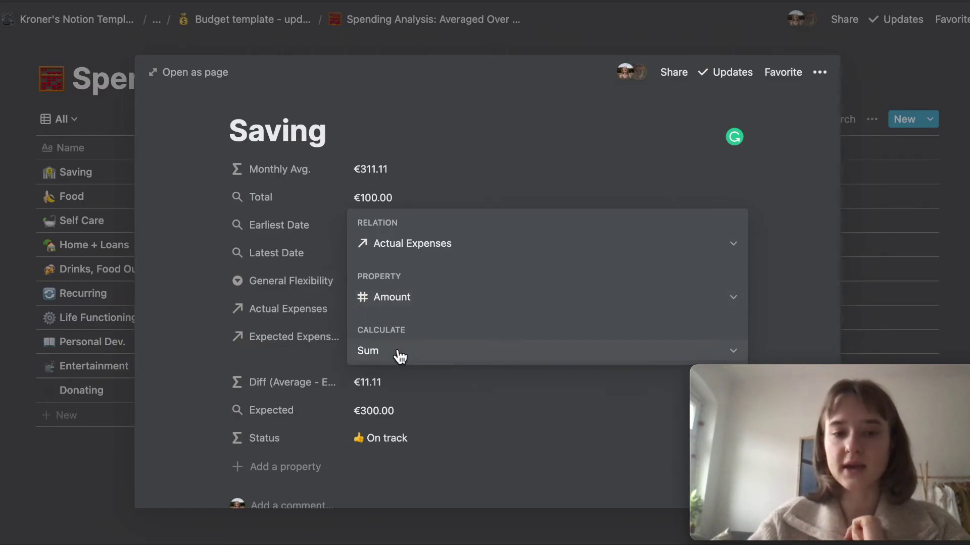
{"action": "left_click", "coordinate": [191, 344]}
{"action": "scroll", "coordinate": [191, 344], "scroll_direction": "down", "scroll_amount": 1}
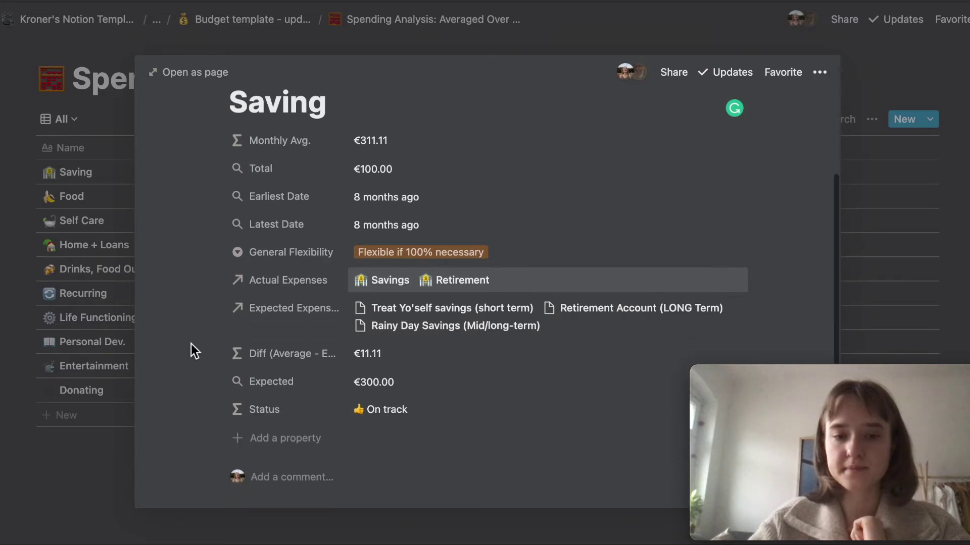
{"action": "scroll", "coordinate": [192, 344], "scroll_direction": "down", "scroll_amount": 1}
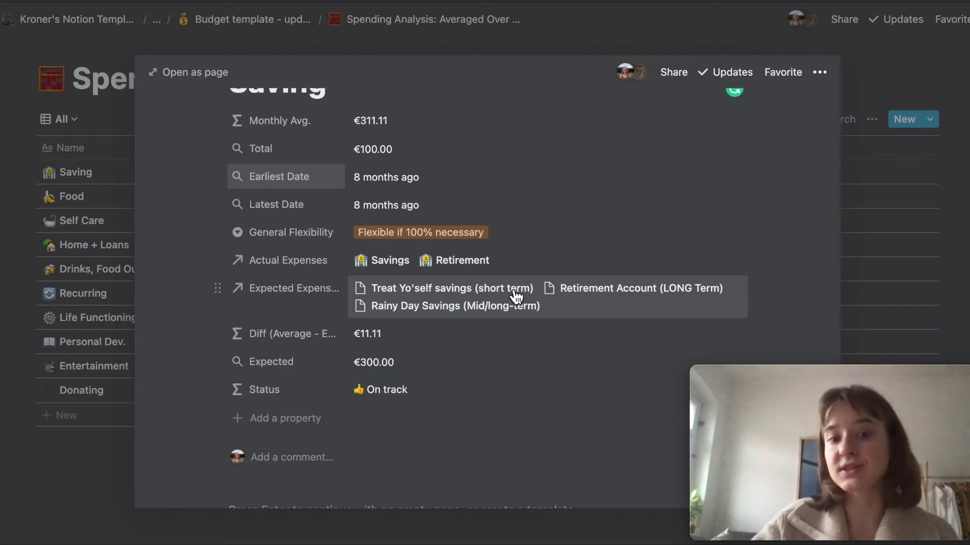
{"action": "left_click", "coordinate": [935, 240]}
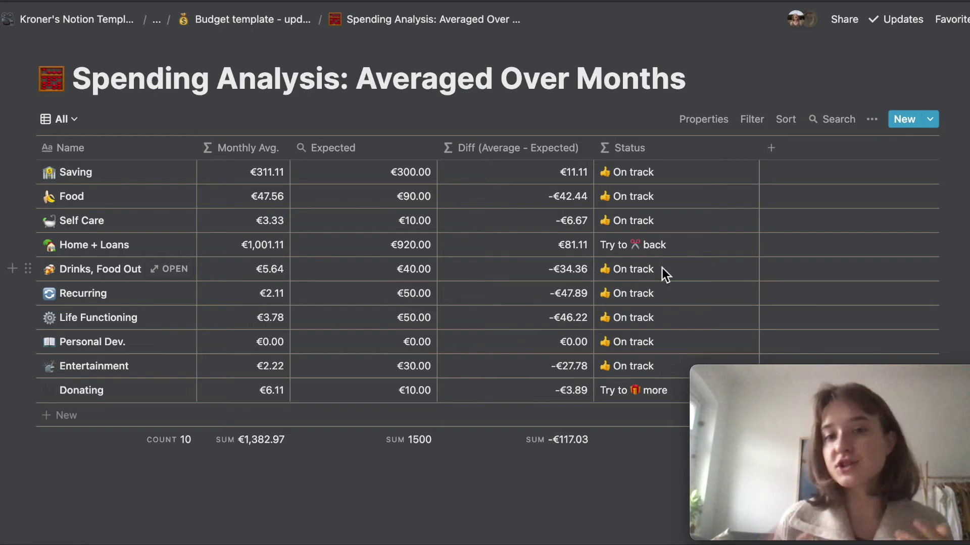
Step: Return to the Budget template page and review its budget-building, monthly status and expense-adding sections
{"action": "left_click", "coordinate": [241, 23]}
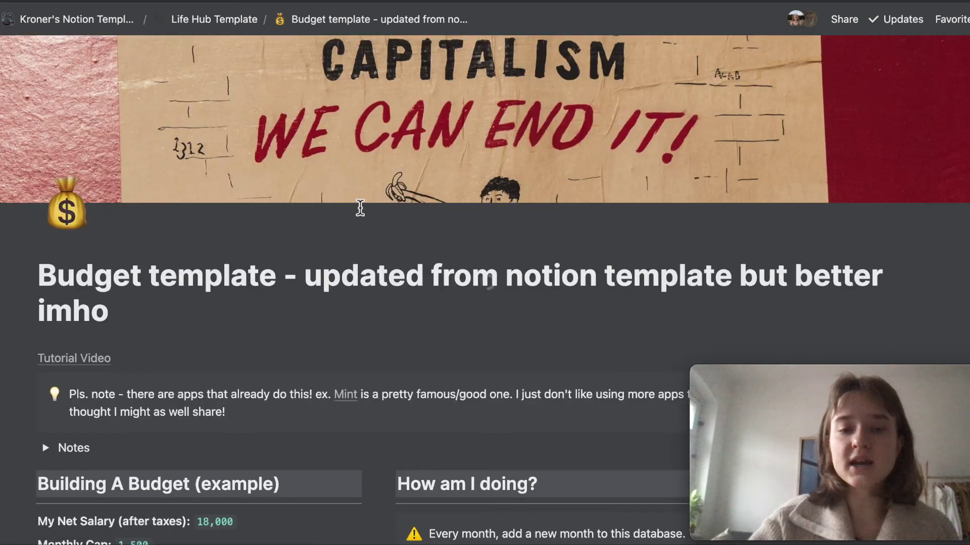
{"action": "scroll", "coordinate": [360, 207], "scroll_direction": "down", "scroll_amount": 15}
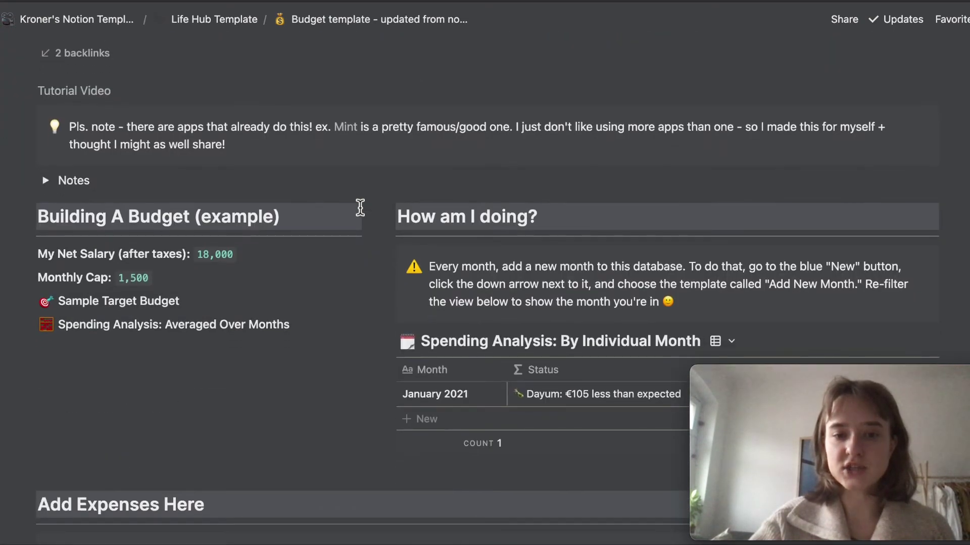
{"action": "scroll", "coordinate": [359, 206], "scroll_direction": "down", "scroll_amount": 1}
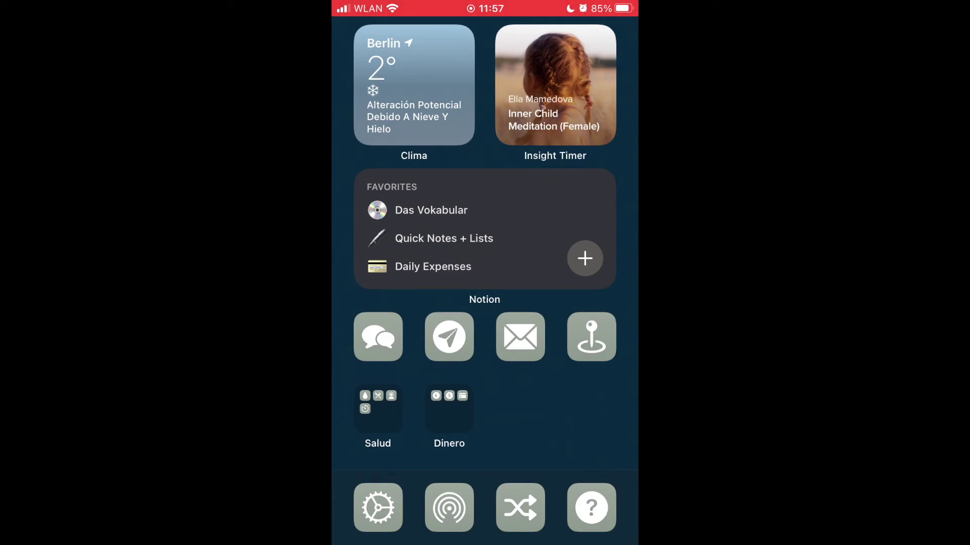
Step: Switch to the phone's home screen, browse the widgets available to add in its edit mode, and leave without adding any
{"action": "left_click", "coordinate": [520, 337]}
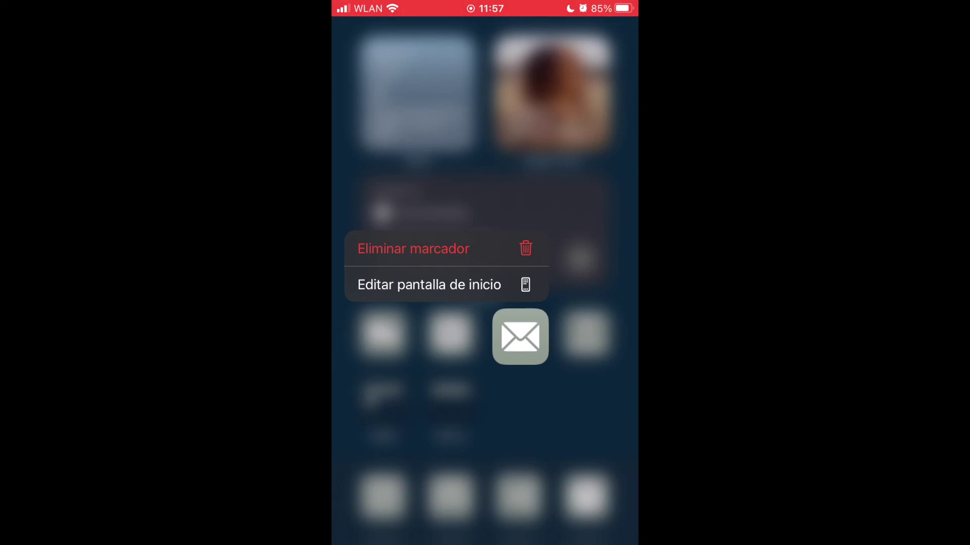
{"action": "left_click", "coordinate": [429, 284]}
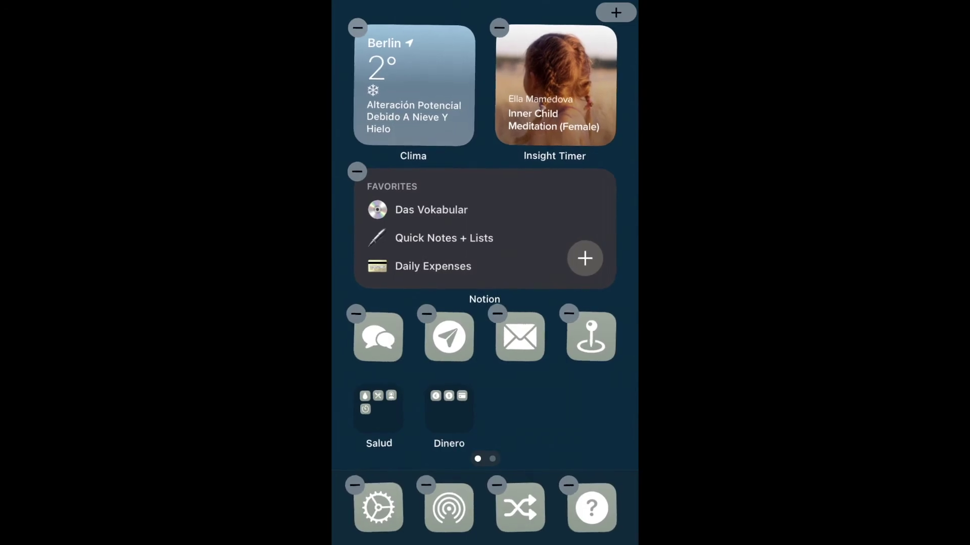
{"action": "left_click", "coordinate": [616, 12]}
{"action": "scroll", "coordinate": [484, 331], "scroll_direction": "down", "scroll_amount": 1}
{"action": "scroll", "coordinate": [484, 331], "scroll_direction": "down", "scroll_amount": 10}
{"action": "scroll", "coordinate": [485, 331], "scroll_direction": "up", "scroll_amount": 1}
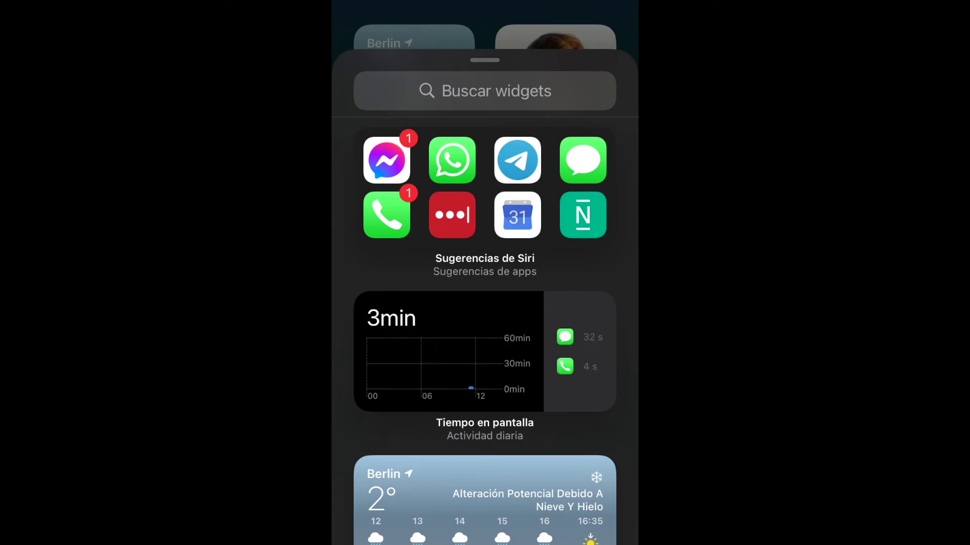
{"action": "scroll", "coordinate": [484, 331], "scroll_direction": "down", "scroll_amount": 3}
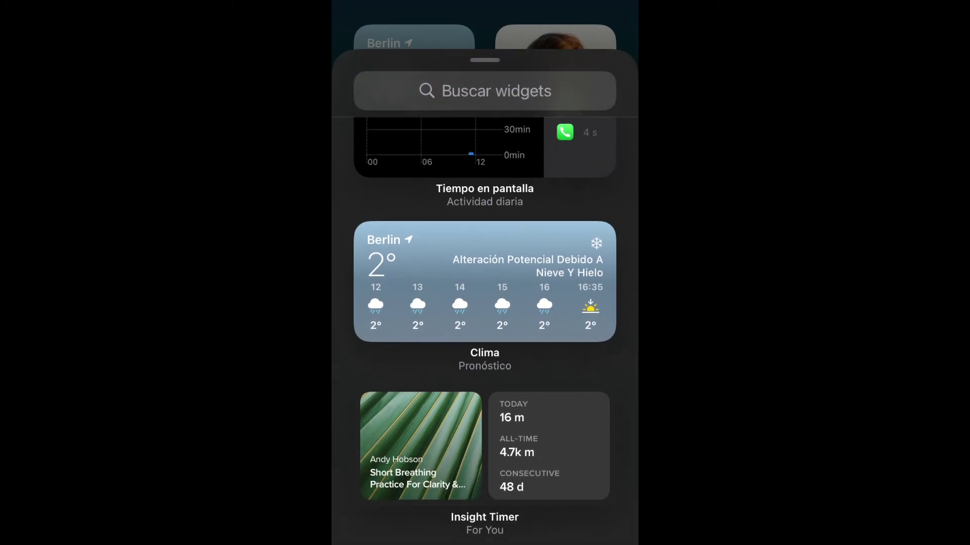
{"action": "left_click_drag", "start_coordinate": [485, 60], "coordinate": [485, 404]}
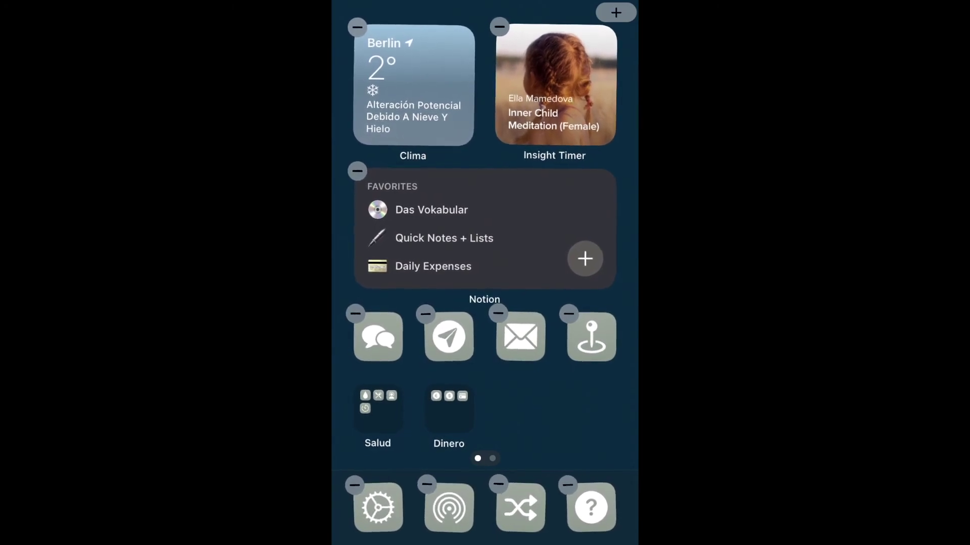
{"action": "key", "text": "Home"}
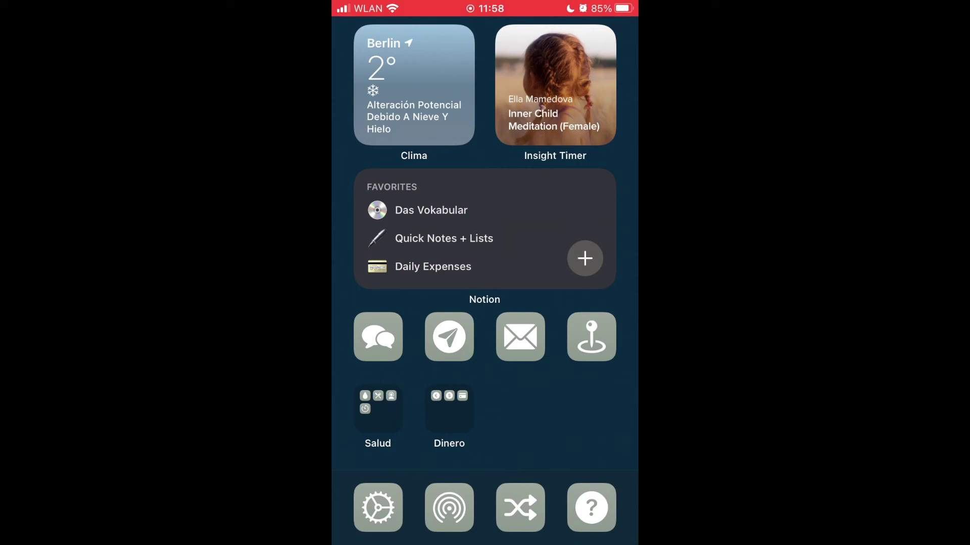
Step: Open Daily Expenses from the Notion favorites widget, start a new untitled Food expense, and review its prefilled properties
{"action": "left_click", "coordinate": [433, 267]}
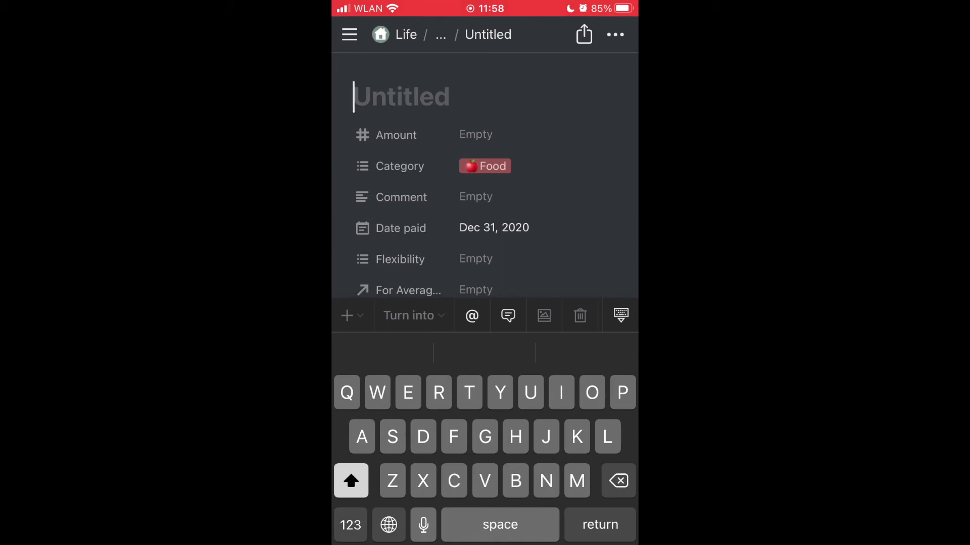
{"action": "scroll", "coordinate": [536, 258], "scroll_direction": "down", "scroll_amount": 1}
{"action": "scroll", "coordinate": [494, 174], "scroll_direction": "up", "scroll_amount": 2}
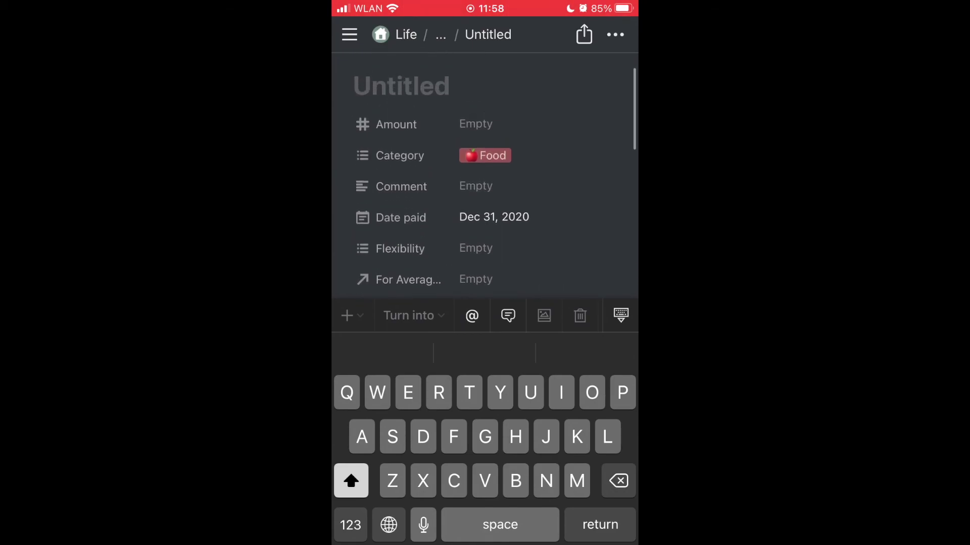
{"action": "scroll", "coordinate": [484, 202], "scroll_direction": "down", "scroll_amount": 1}
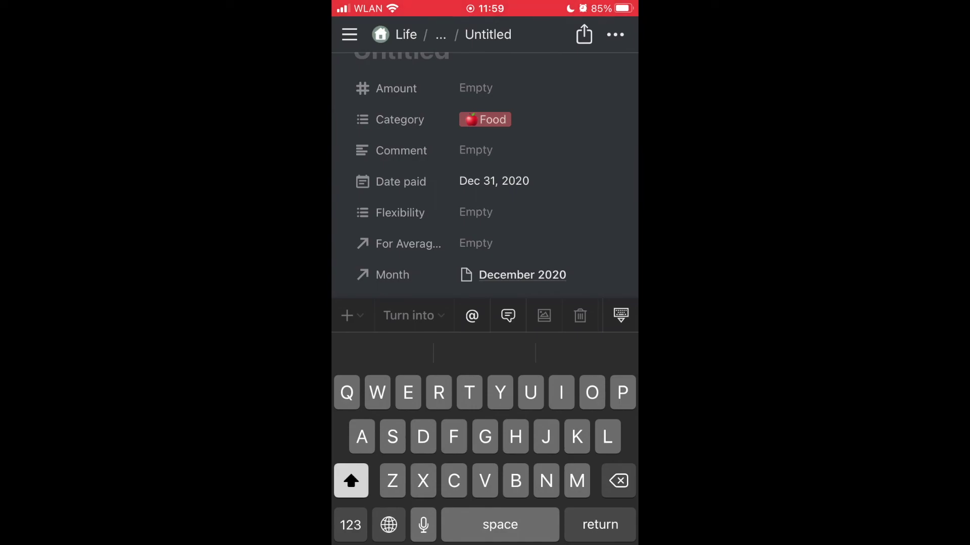
Step: Set the new expense's Date paid to Jan 23, 2021
{"action": "left_click", "coordinate": [494, 181]}
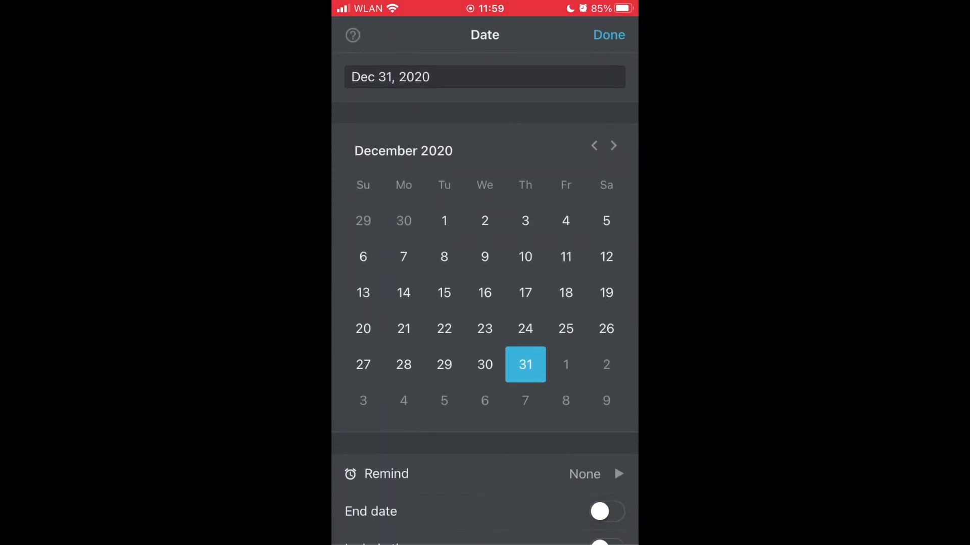
{"action": "left_click", "coordinate": [613, 146]}
{"action": "left_click", "coordinate": [606, 329]}
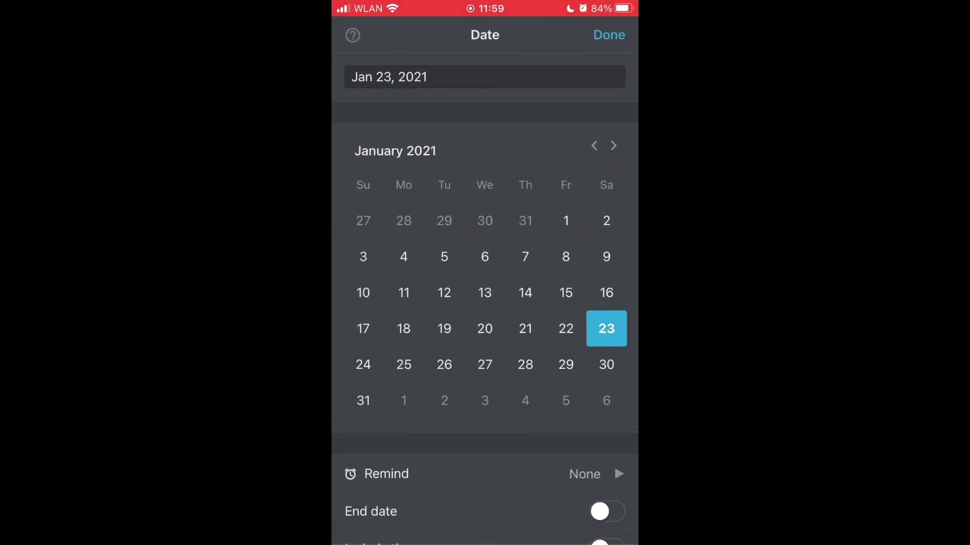
{"action": "left_click", "coordinate": [609, 34]}
Step: Replace the new expense's December 2020 Month relation with January 2021
{"action": "left_click", "coordinate": [505, 275]}
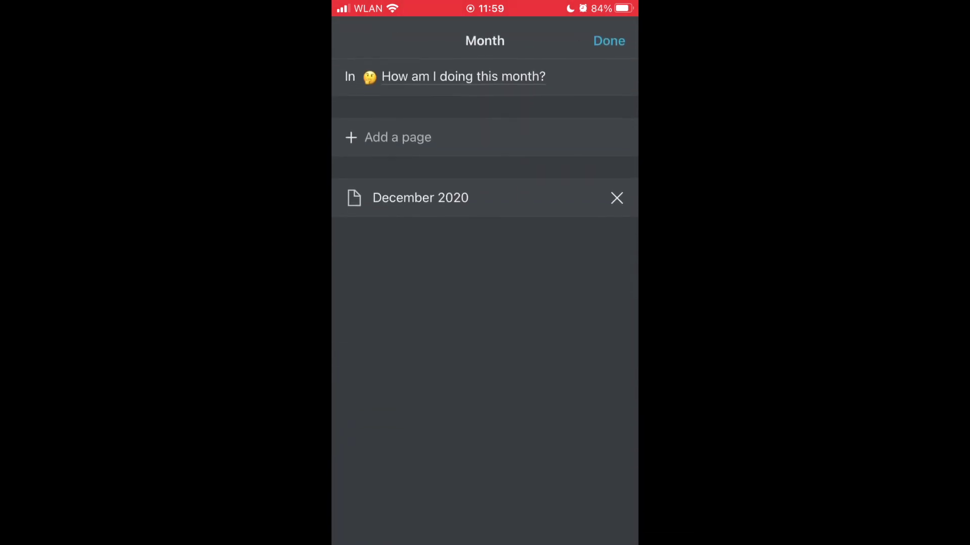
{"action": "left_click", "coordinate": [617, 192]}
{"action": "left_click", "coordinate": [398, 131]}
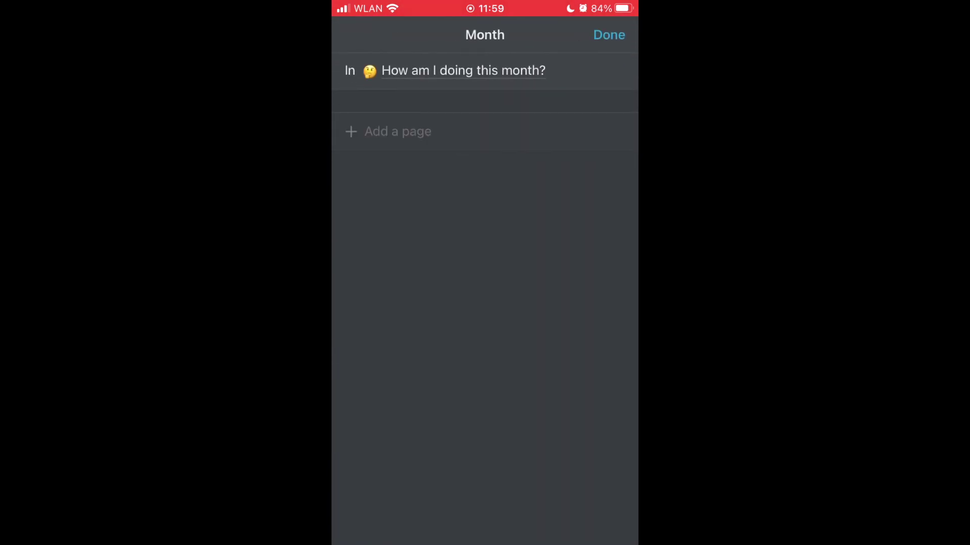
{"action": "left_click", "coordinate": [412, 131]}
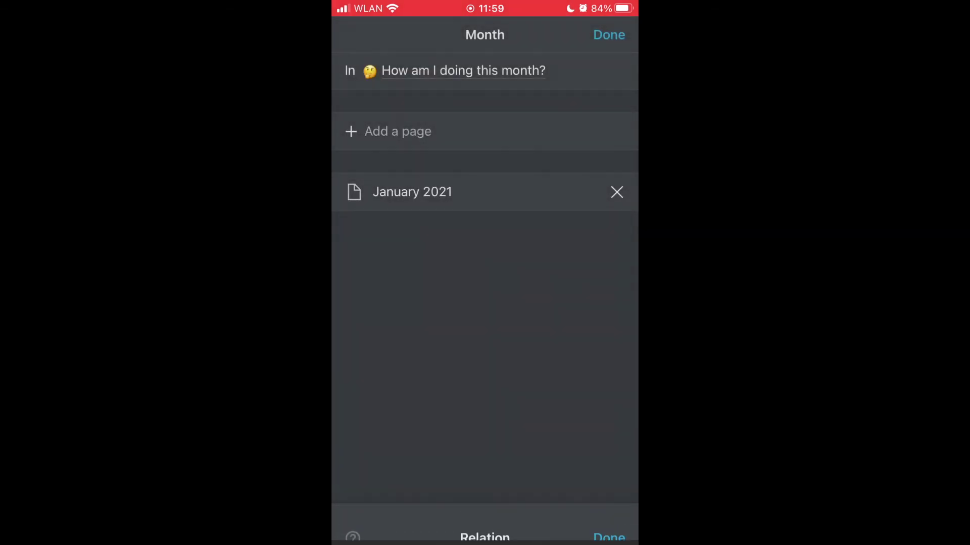
{"action": "left_click", "coordinate": [610, 35]}
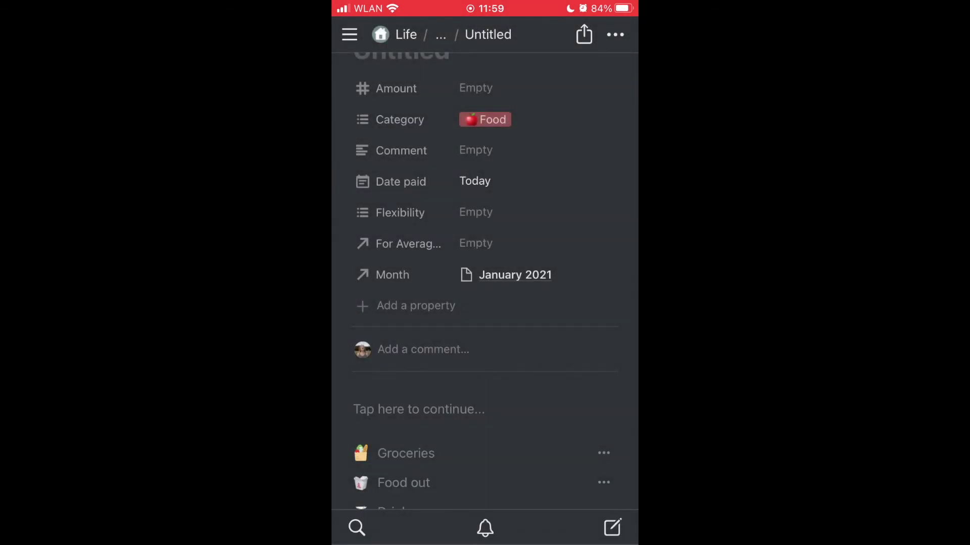
Step: Set the new expense's Amount to €3.00 and start its title with "Ca"
{"action": "scroll", "coordinate": [485, 281], "scroll_direction": "up", "scroll_amount": 2}
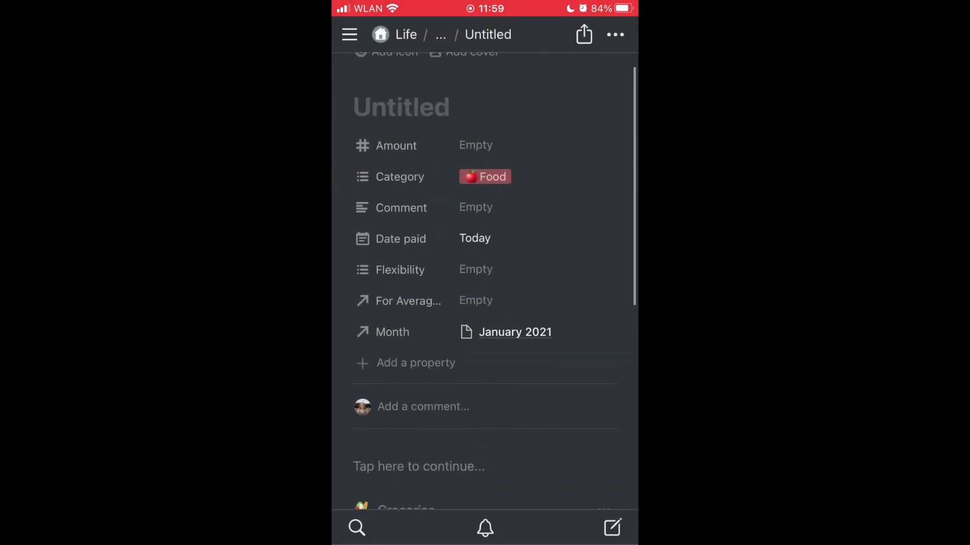
{"action": "left_click", "coordinate": [476, 145]}
{"action": "type", "text": "3"}
{"action": "key", "text": "Return"}
{"action": "left_click", "coordinate": [402, 107]}
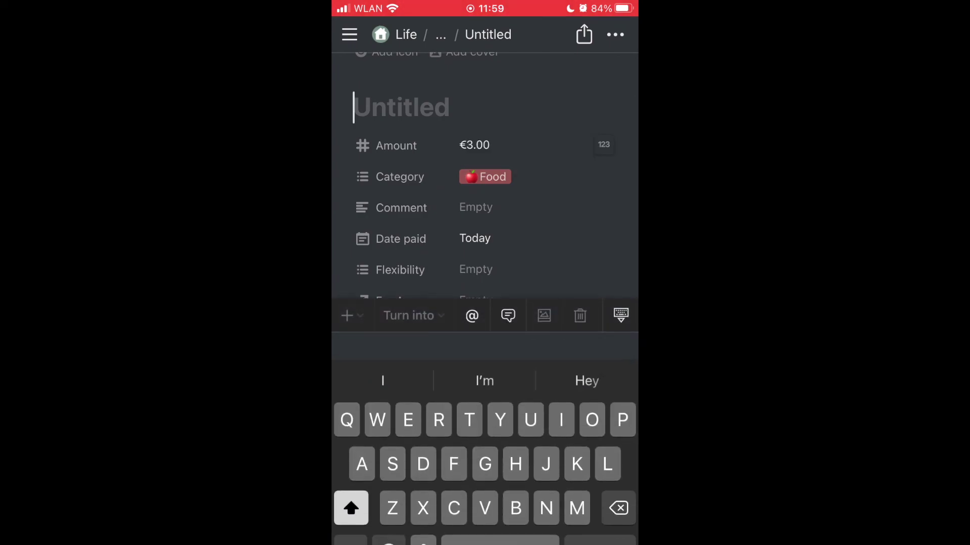
{"action": "type", "text": "Ca"}
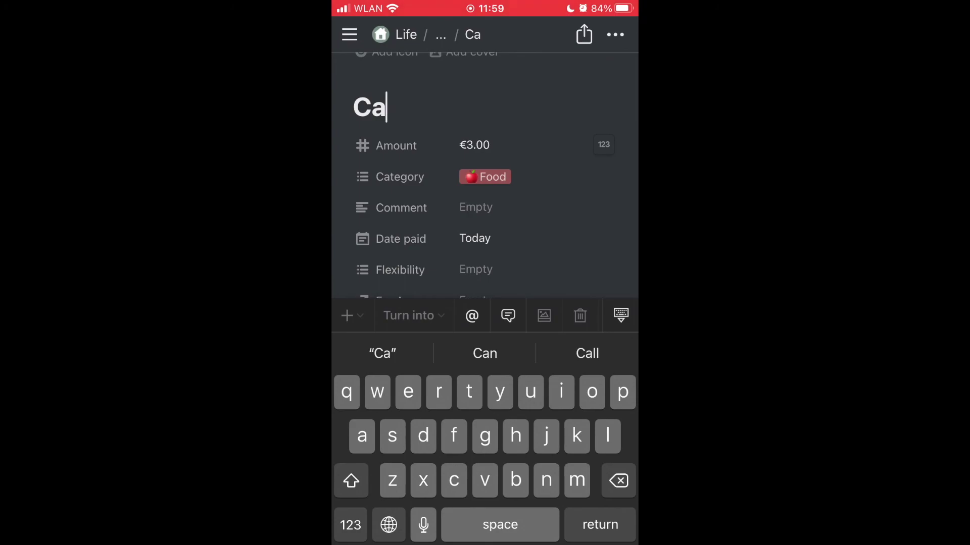